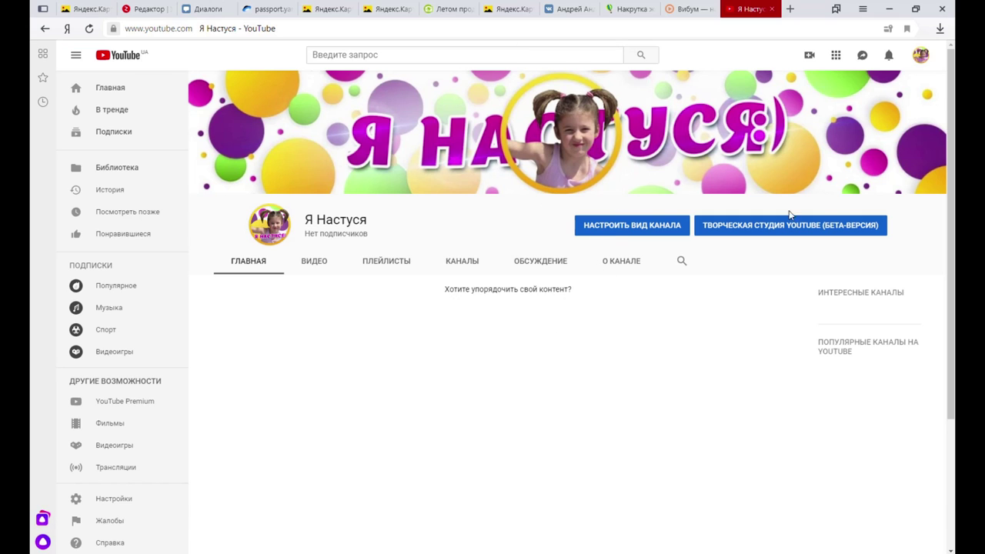
Step: Open YouTube Help on adding a channel banner from My channel's banner camera icon
click(921, 55)
click(834, 125)
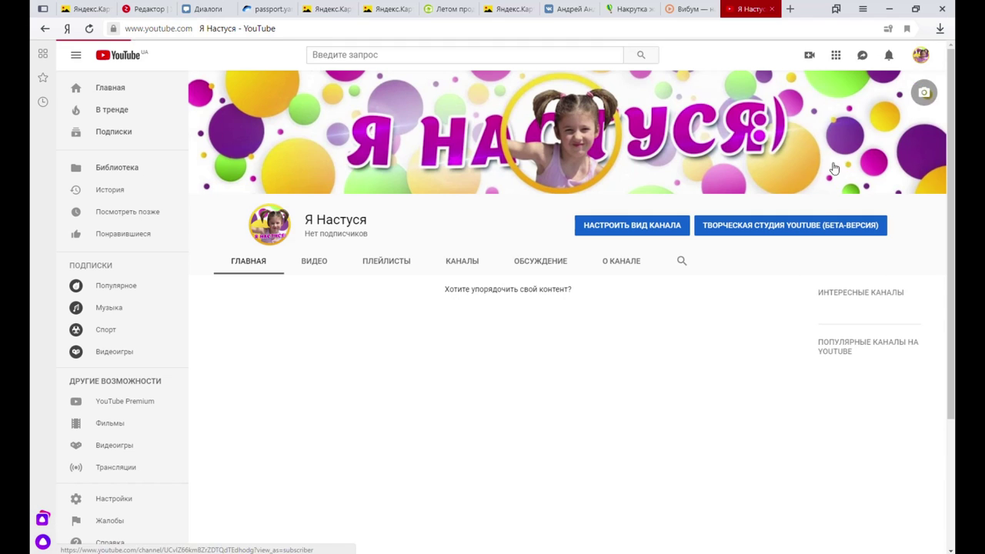
click(925, 93)
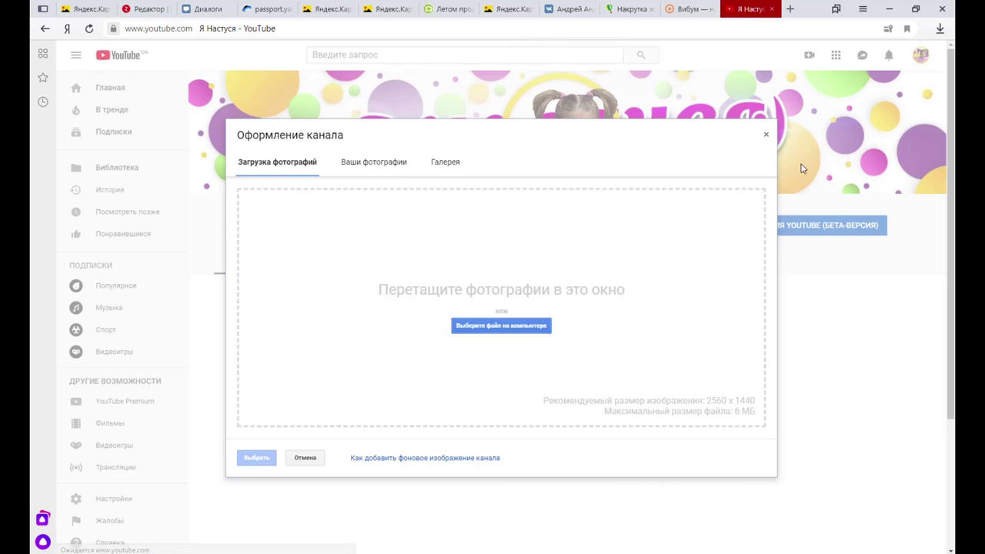
click(422, 461)
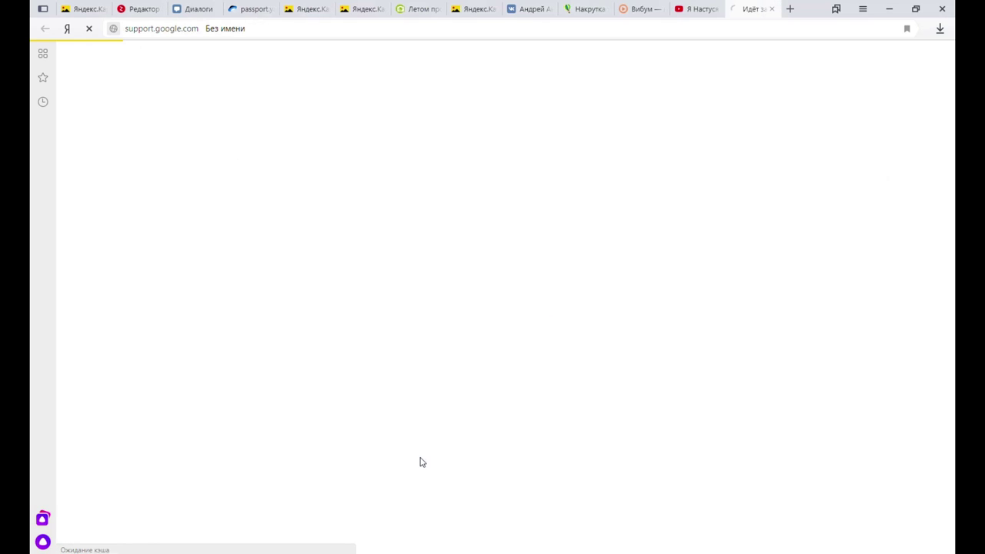
Step: Expand Image parameters and download the Channel Art Templates package
scroll(420, 228, down, 2)
scroll(541, 220, down, 3)
scroll(541, 213, down, 1)
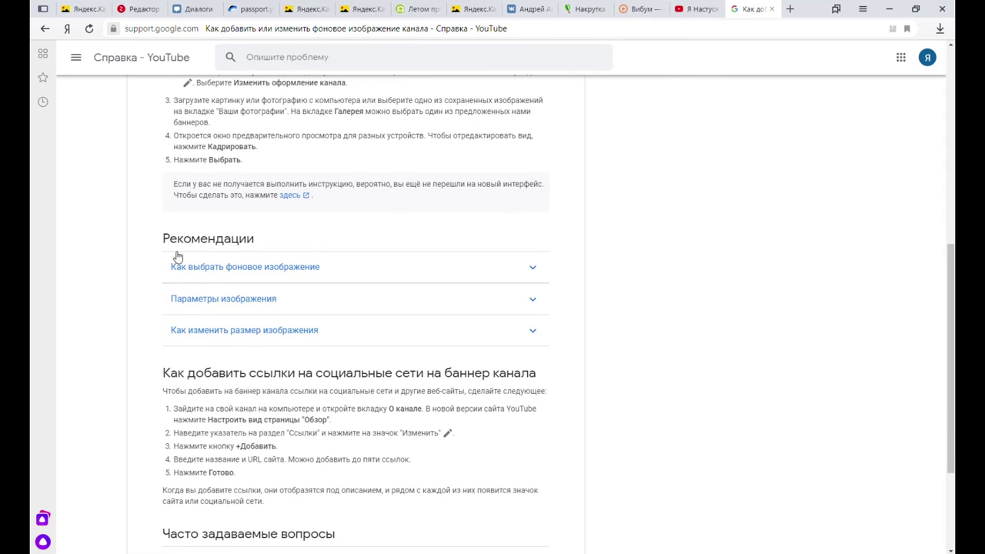
click(538, 304)
scroll(291, 105, down, 5)
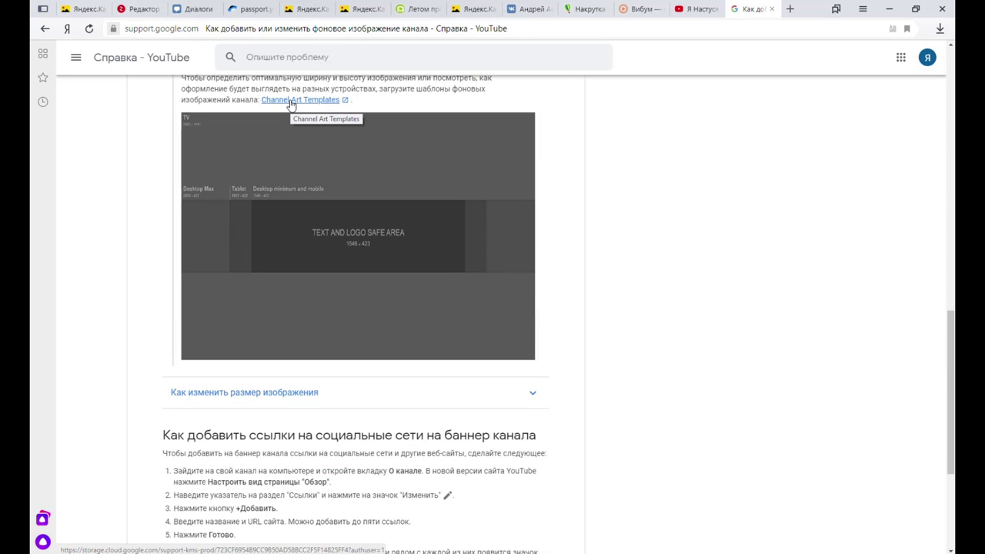
click(291, 105)
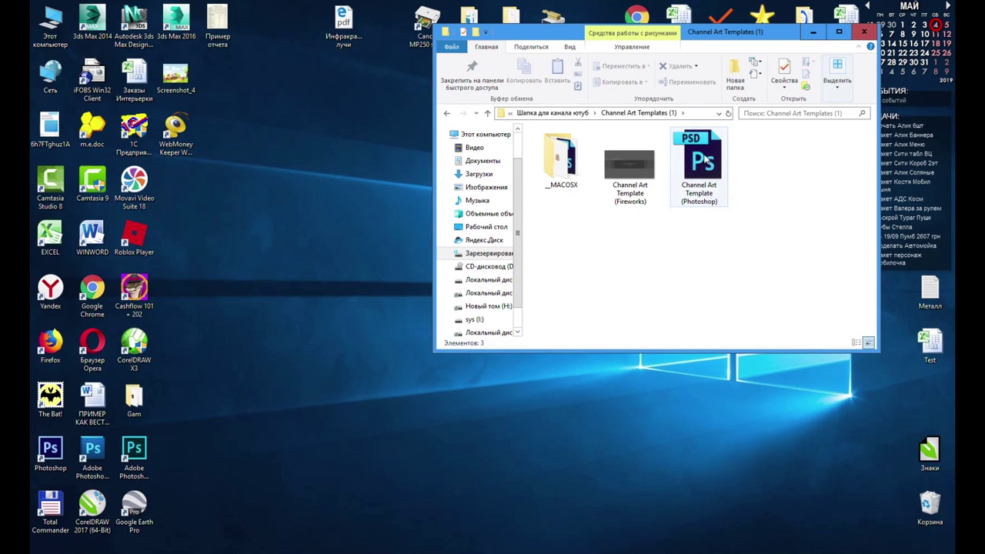
Step: Open Channel Art Template (Photoshop).psd in Photoshop by dragging it from Explorer
click(715, 192)
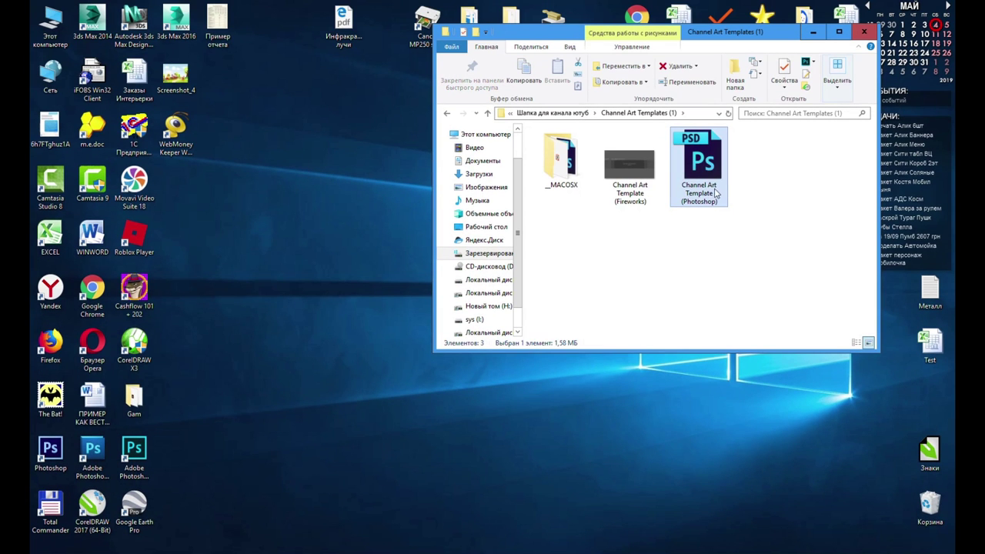
mouse_move(699, 165)
mouse_move(702, 156)
mouse_down()
mouse_move(583, 484)
mouse_move(611, 534)
mouse_move(491, 433)
mouse_up()
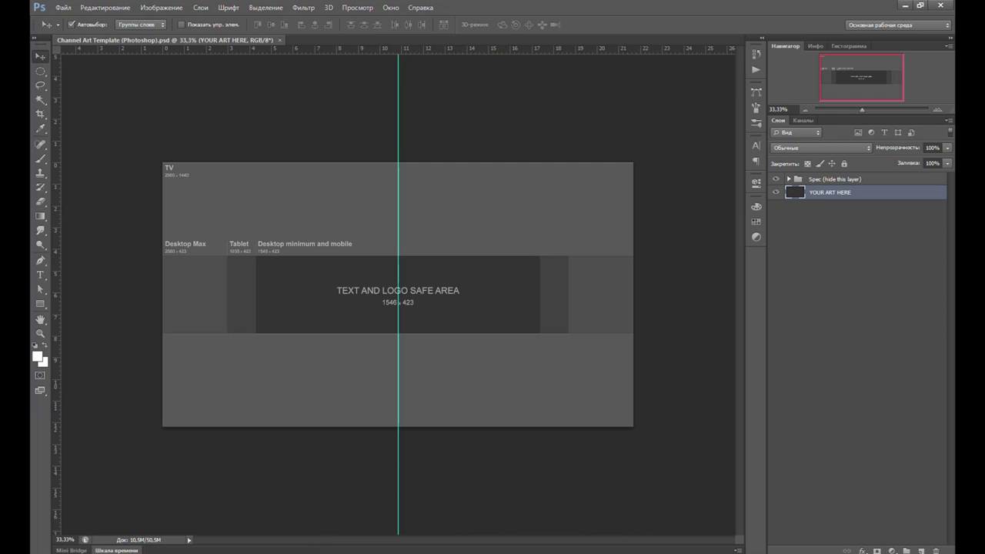
right_click(163, 553)
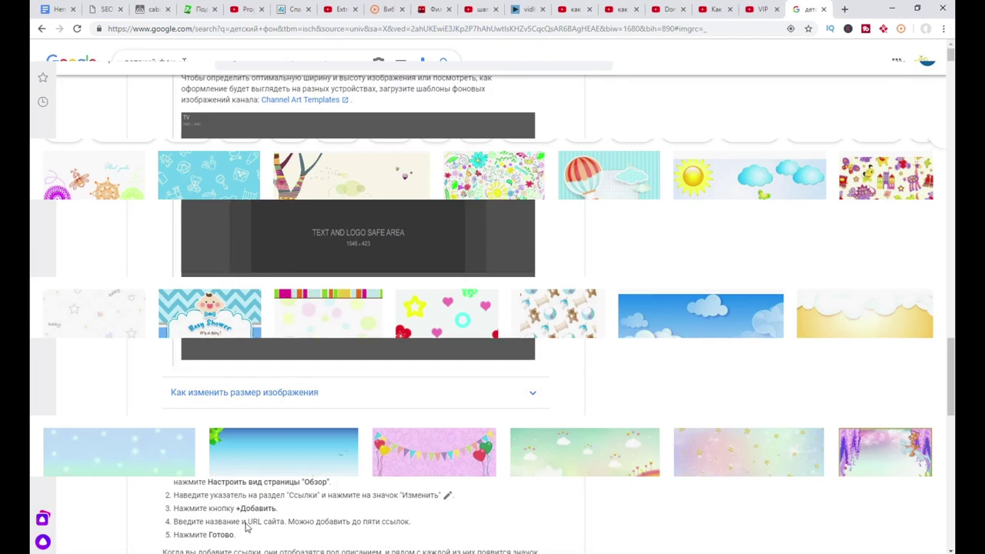
Step: Browse the Google Images results for 'детский фон' children's backgrounds
drag(184, 62, 120, 63)
scroll(105, 206, down, 1)
scroll(105, 206, down, 1)
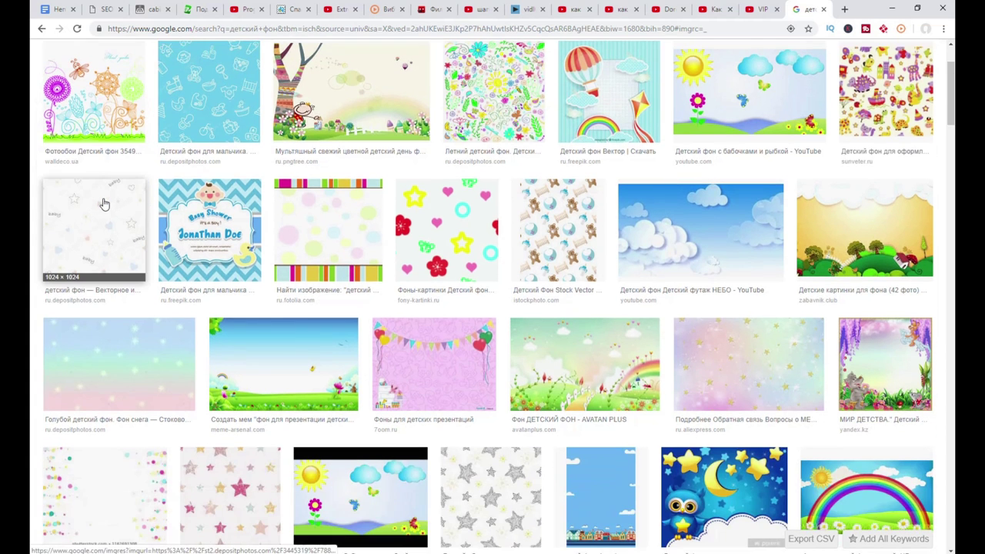
scroll(105, 206, down, 1)
scroll(103, 206, down, 1)
scroll(99, 205, down, 2)
scroll(99, 205, down, 1)
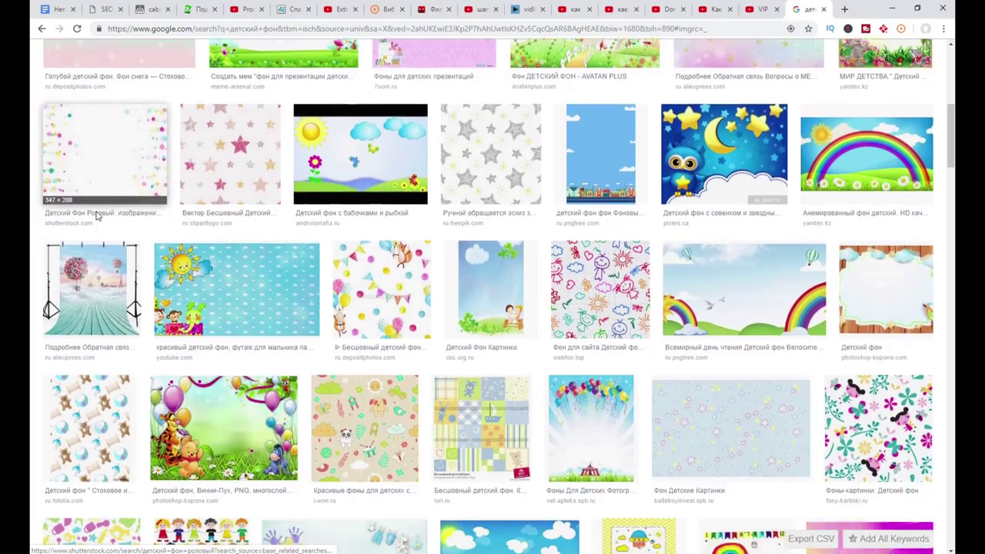
scroll(100, 208, down, 1)
scroll(99, 216, down, 2)
scroll(101, 222, down, 2)
scroll(99, 224, down, 2)
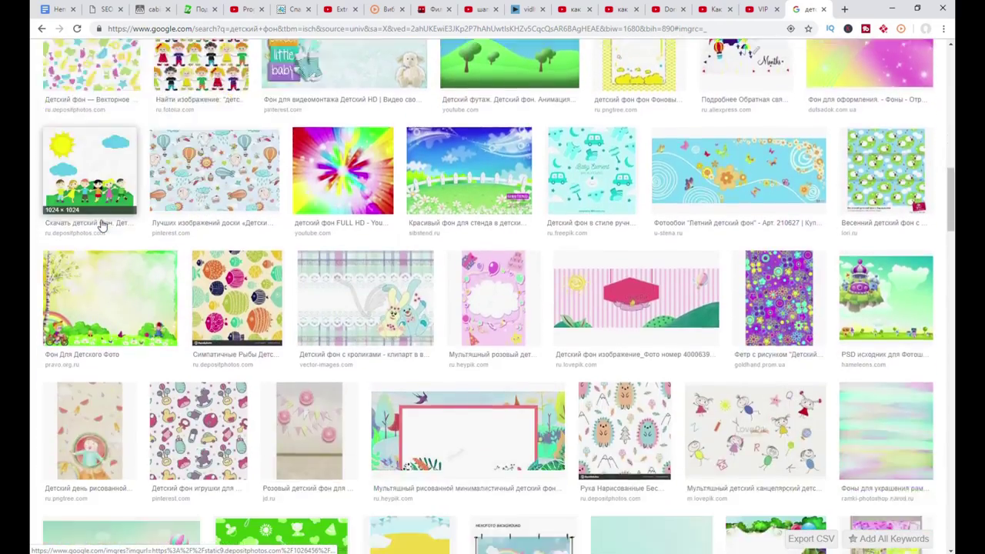
scroll(99, 224, down, 4)
Step: Try downloading the LovePik balloons and candy banner, then dismiss the sign-up and close the page
click(496, 236)
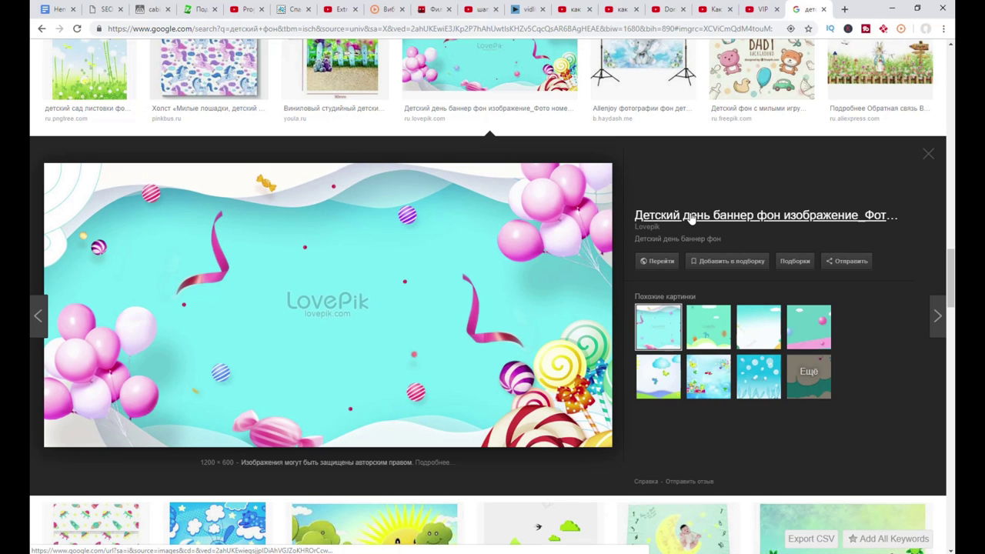
click(499, 286)
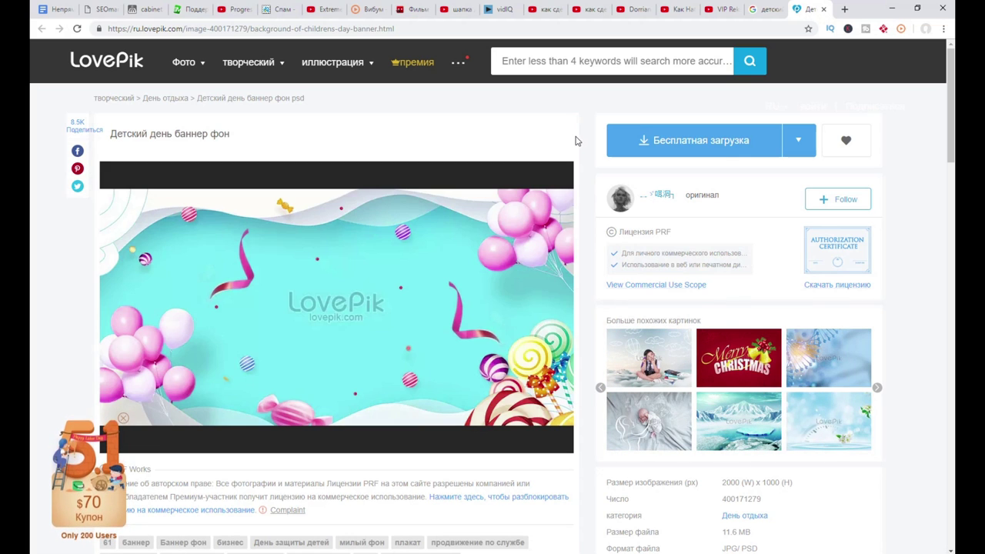
click(660, 140)
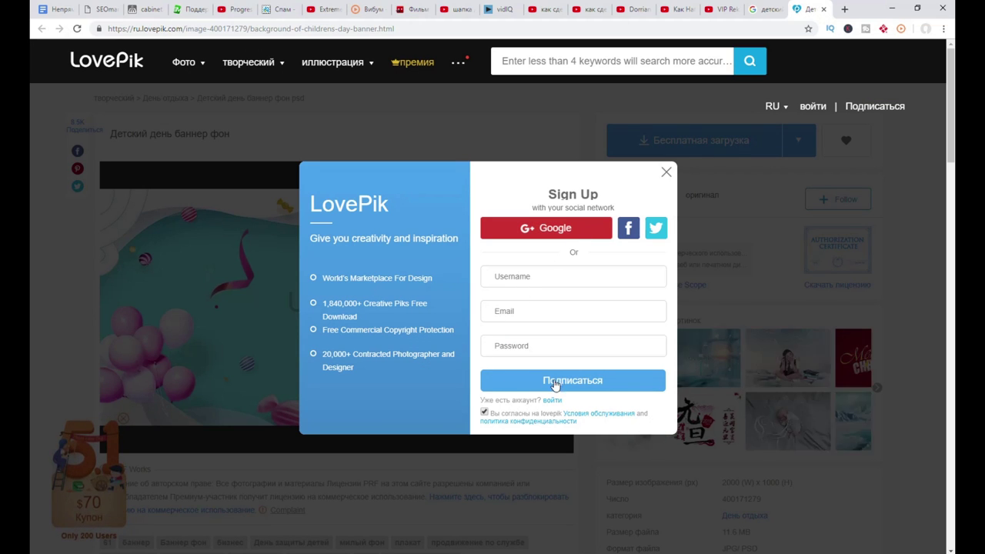
click(666, 172)
key(ctrl+w)
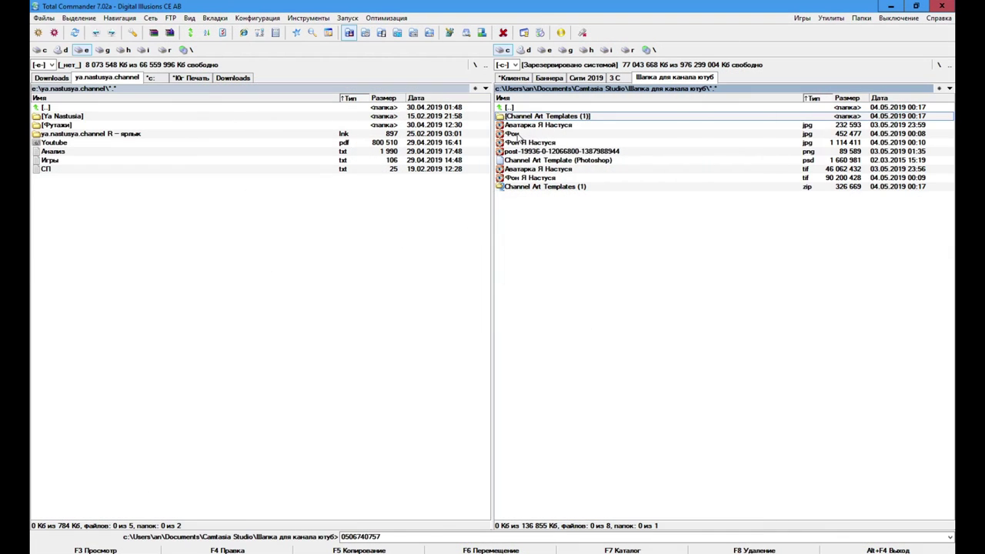
Step: Select Фон.jpg in the banner folder and drag it into the template
click(518, 137)
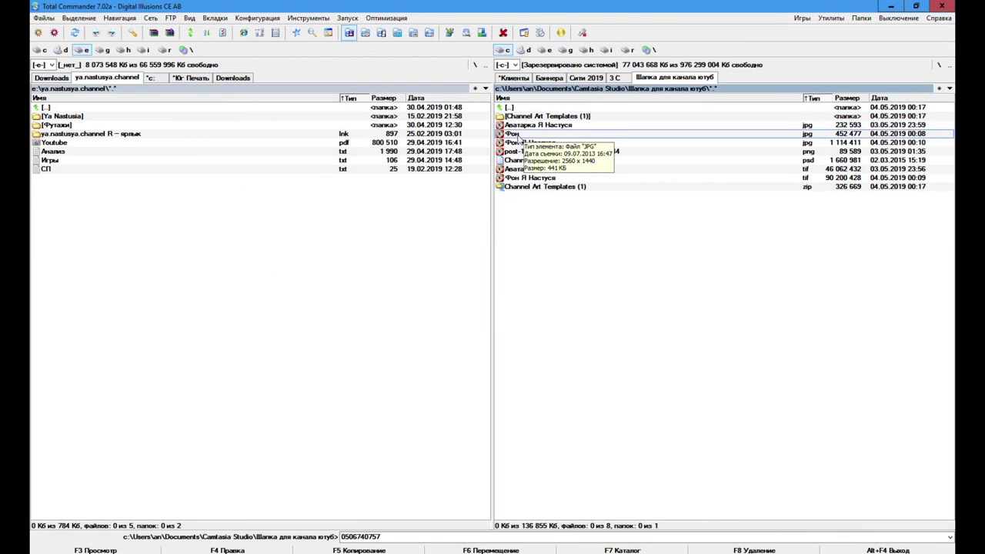
click(575, 331)
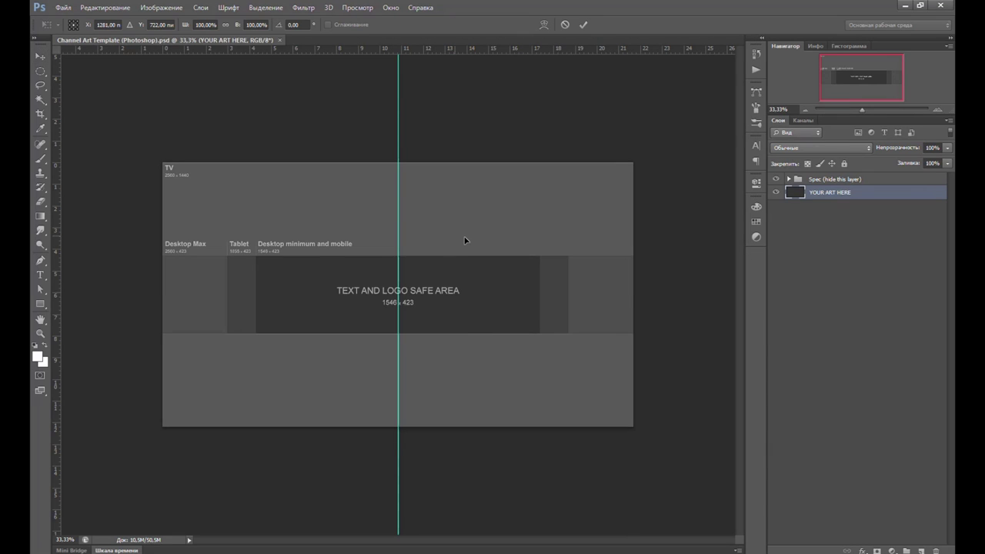
drag(464, 241, 455, 302)
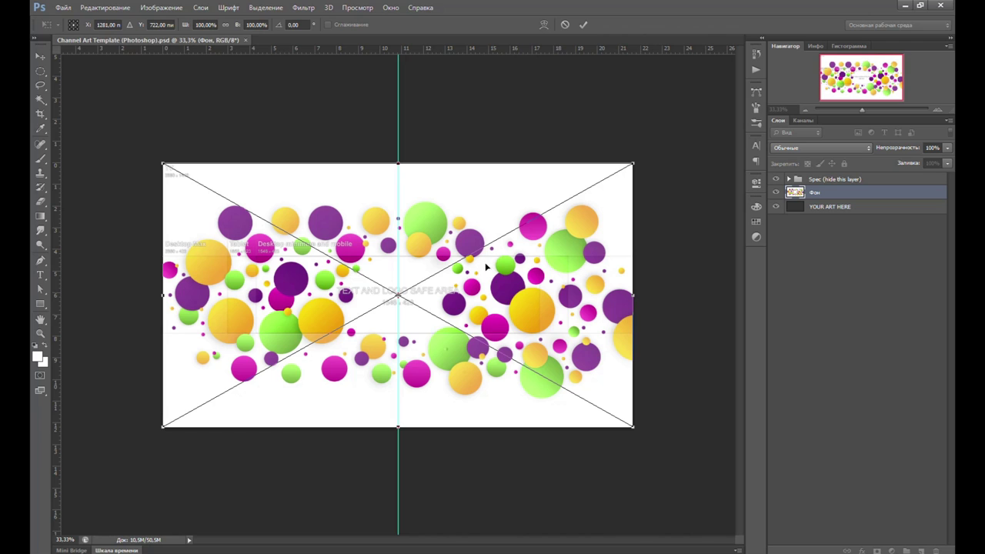
Step: Commit the placed Фон image, move it below YOUR ART HERE, and rasterize it
key(Return)
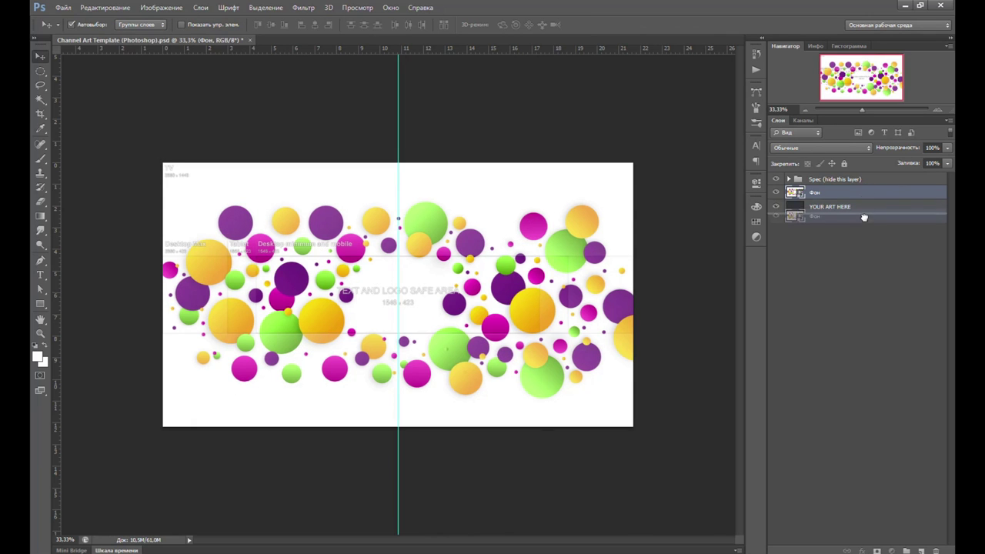
drag(864, 192, 865, 207)
right_click(865, 206)
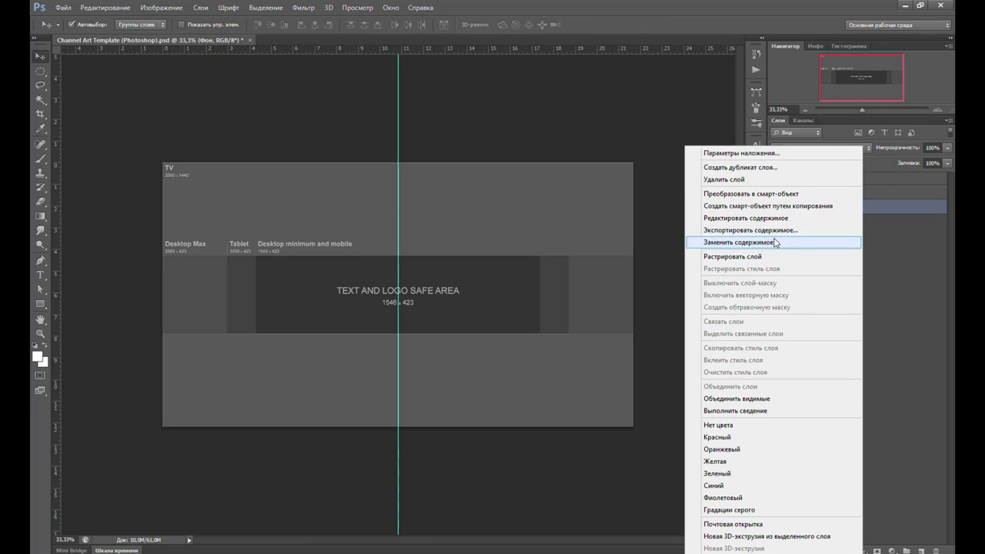
click(724, 256)
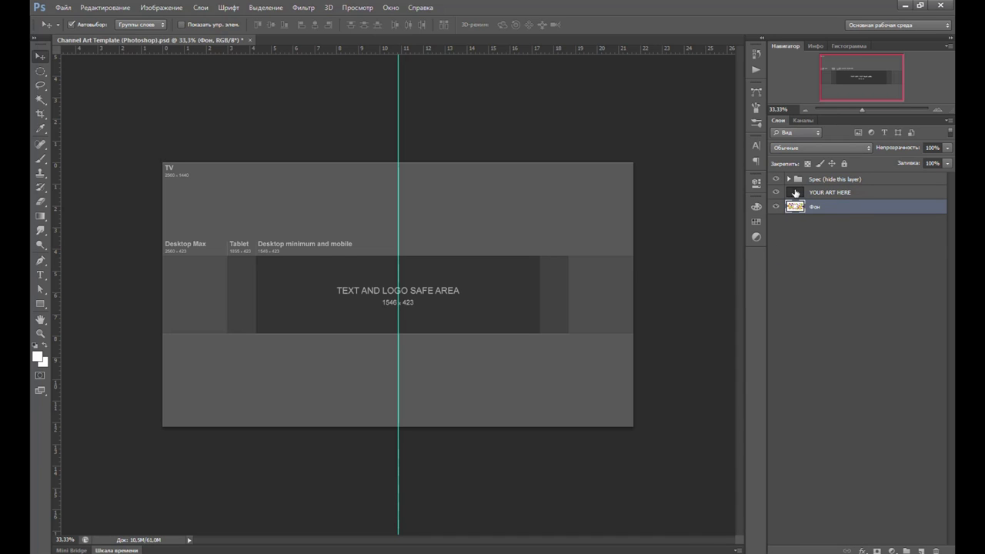
click(775, 192)
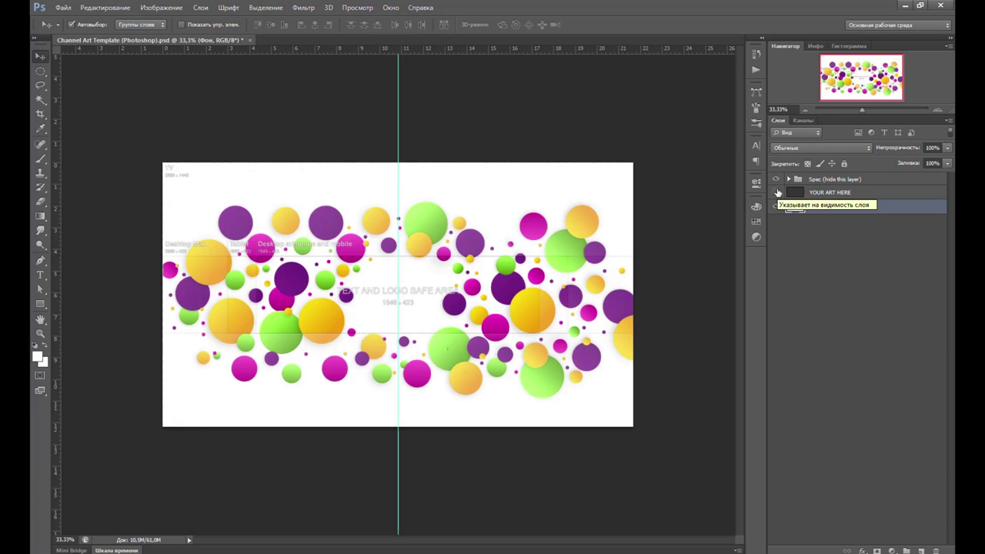
click(777, 192)
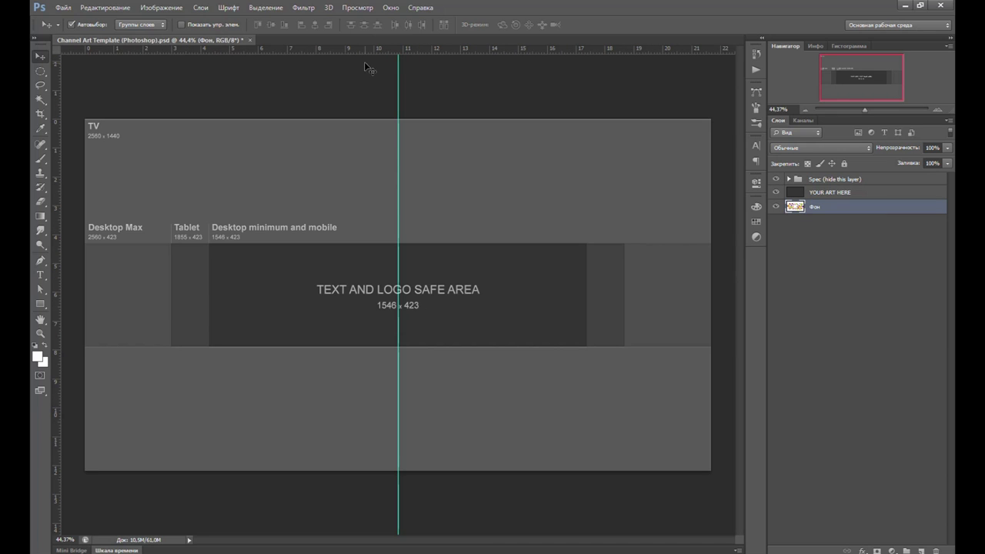
Step: Add guides at the top, bottom and left edges of the 1546 x 423 safe area
drag(370, 50, 312, 243)
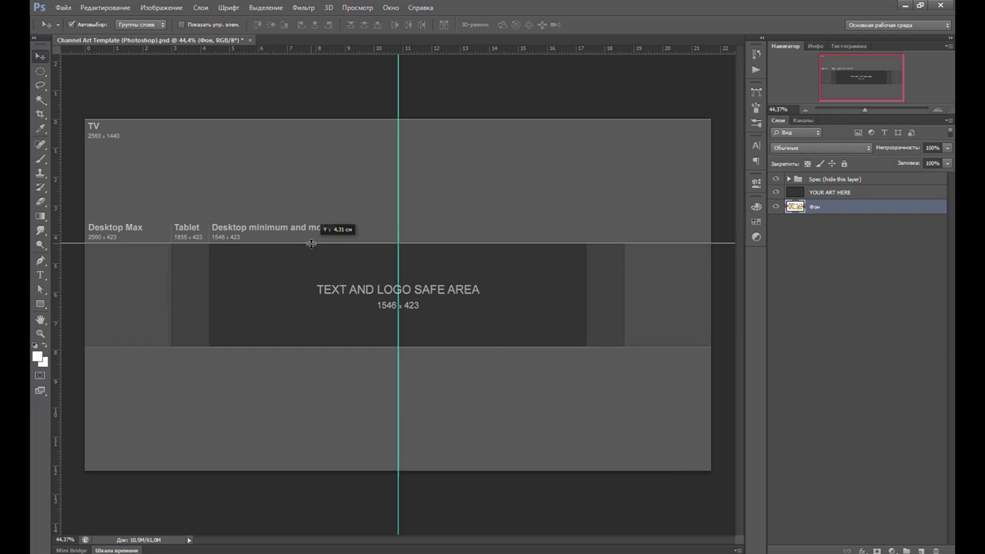
drag(389, 49, 339, 344)
scroll(413, 356, up, 1)
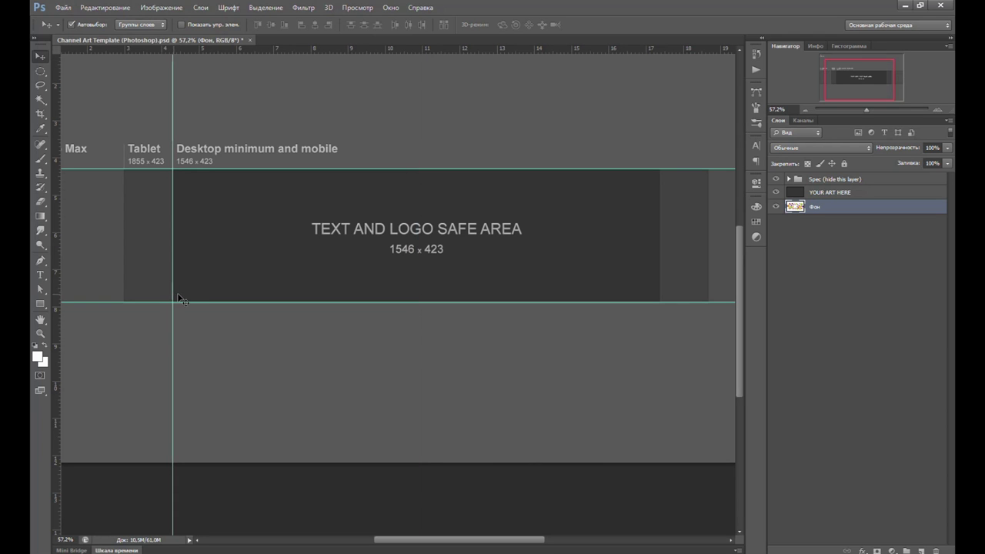
drag(56, 241, 654, 246)
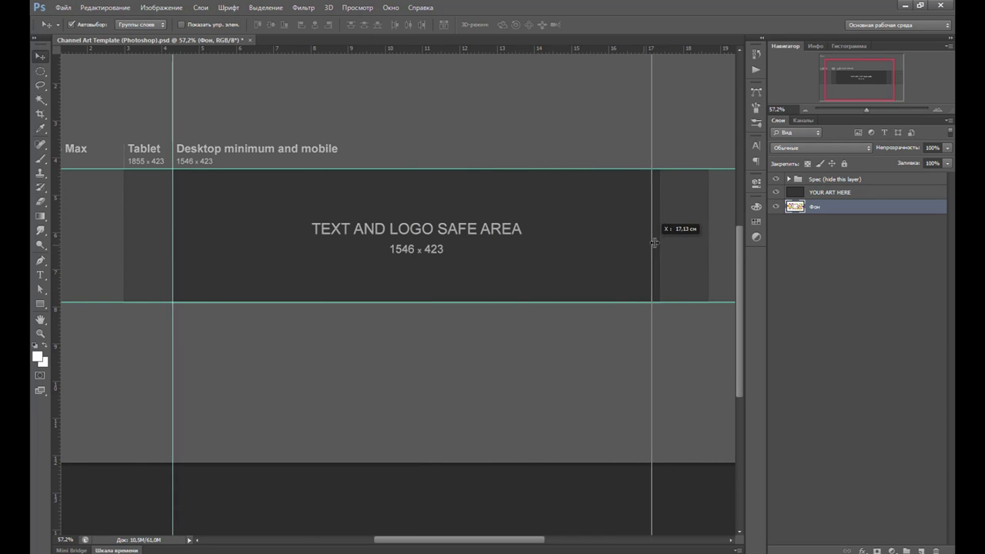
Step: Hide the YOUR ART HERE and Spec template layers to reveal the bubbles
click(776, 192)
click(775, 178)
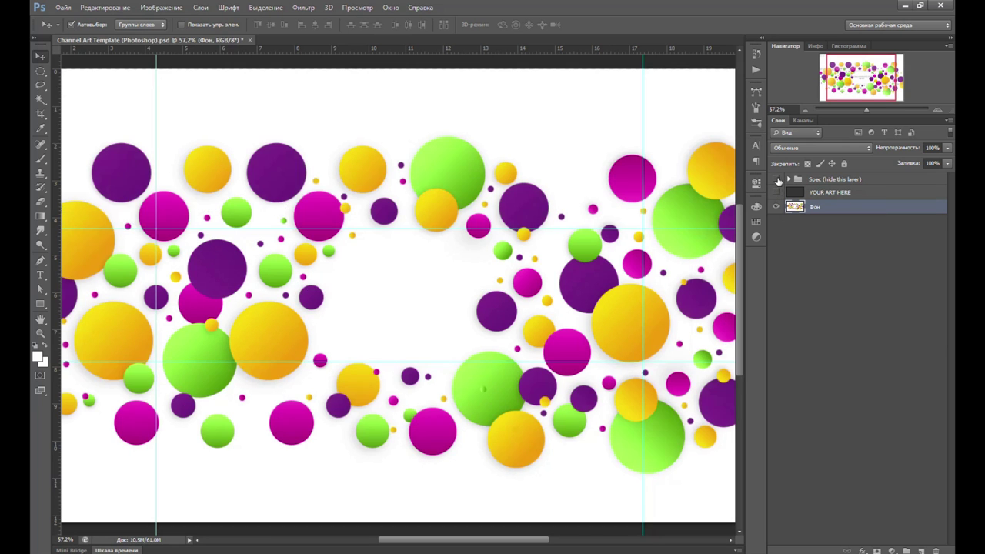
scroll(500, 277, down, 1)
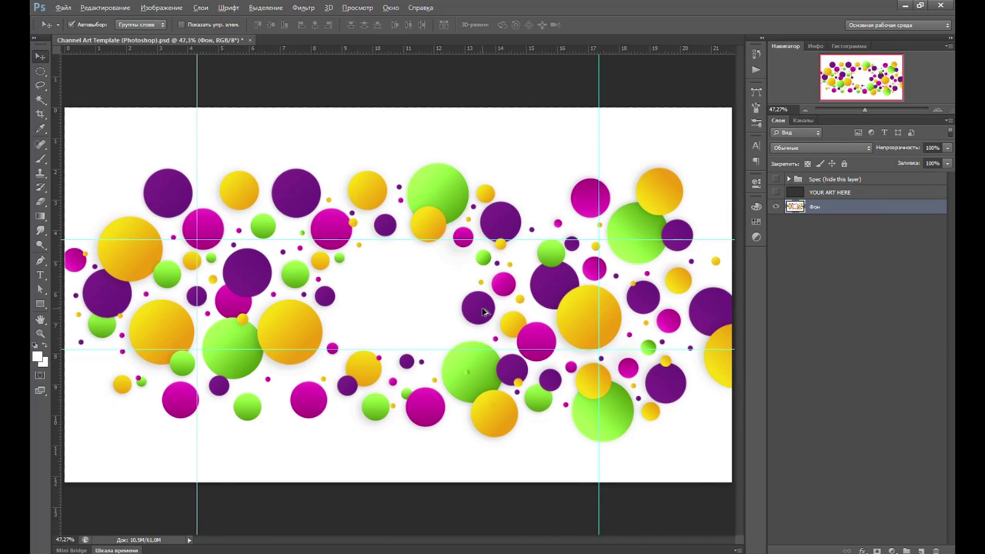
scroll(499, 279, down, 1)
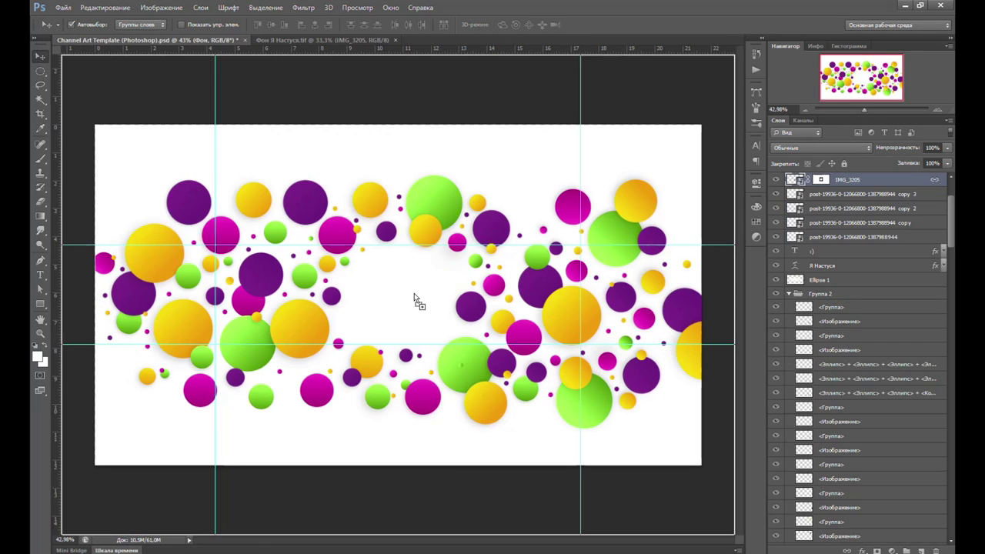
drag(414, 300, 415, 311)
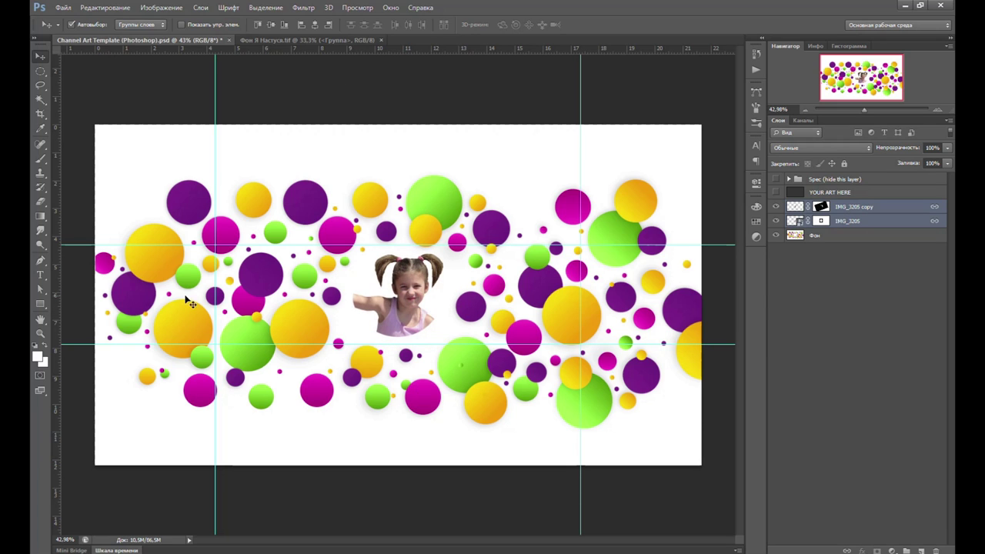
Step: Draw an ellipse circle around the girl's face and place it below IMG_3205 copy
click(40, 305)
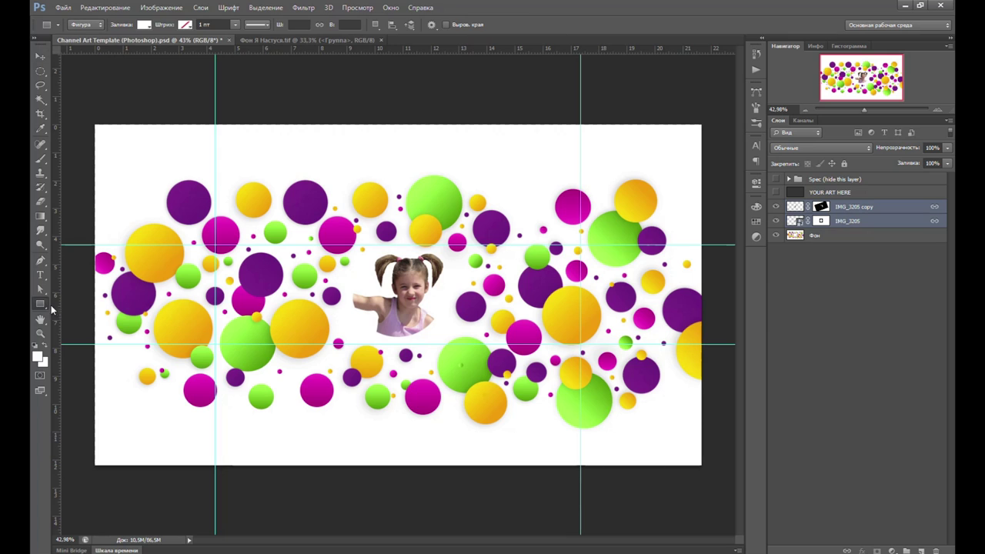
right_click(41, 304)
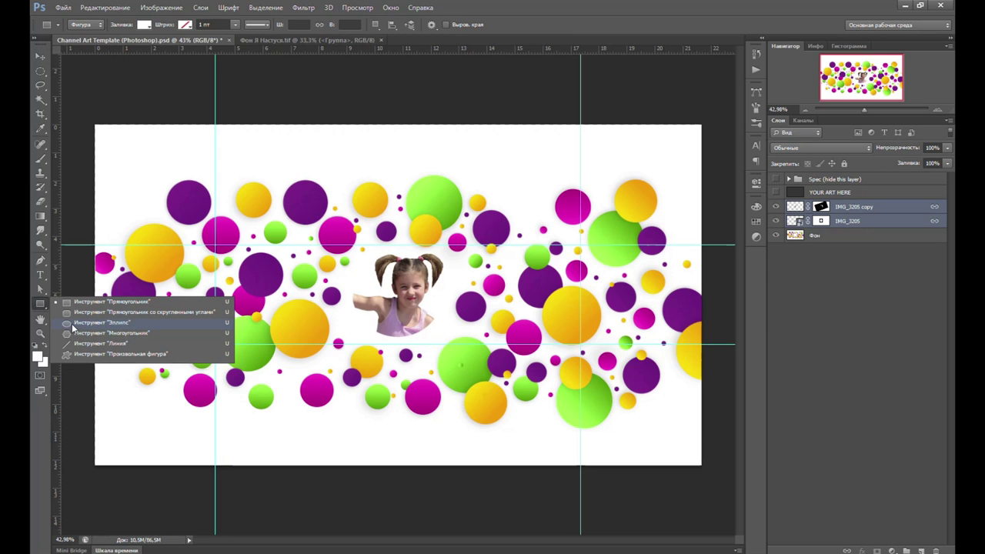
click(72, 323)
drag(372, 277, 455, 341)
key(v)
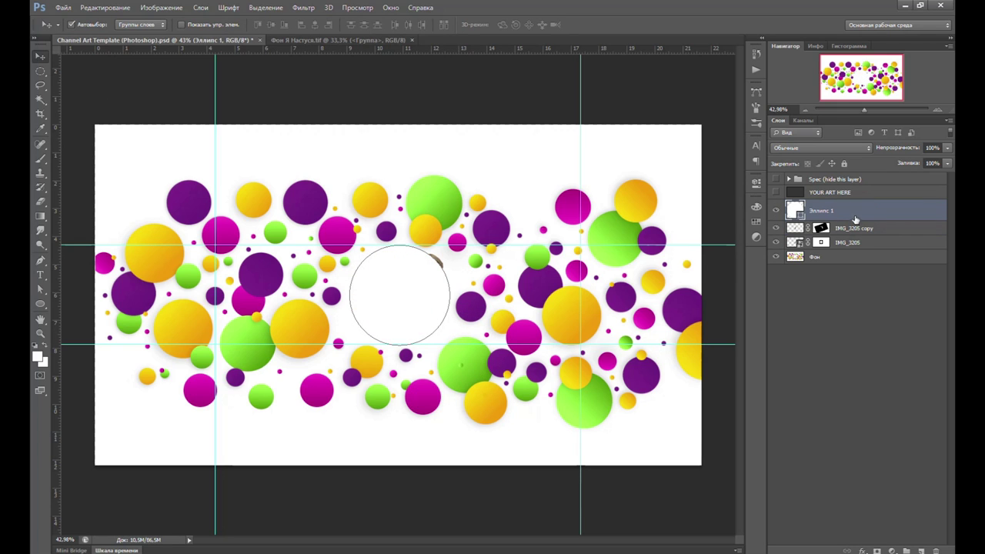
drag(854, 219, 859, 245)
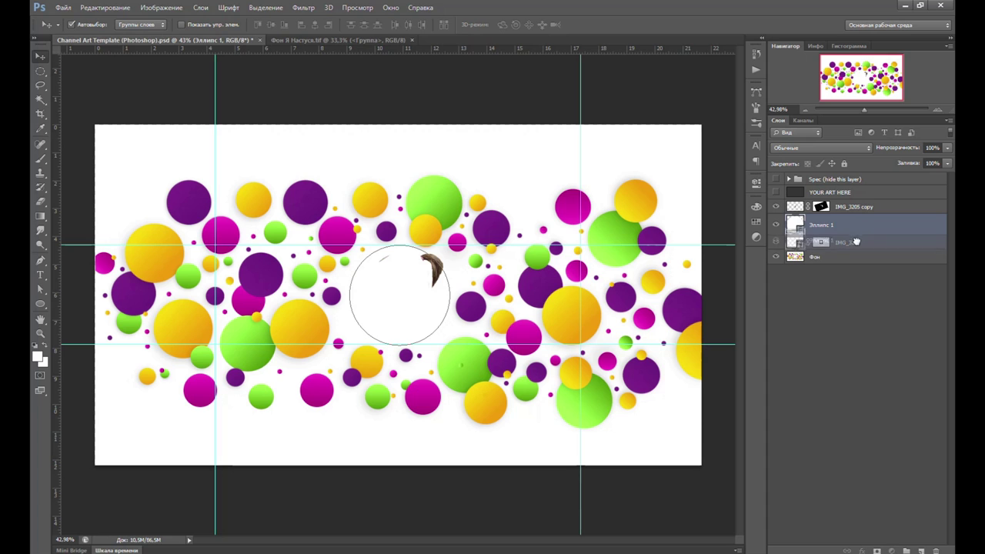
key(ctrl+1)
Step: Fill the Эллипс 1 circle with magenta c42ea5 sampled from a ball
shift+click(824, 212)
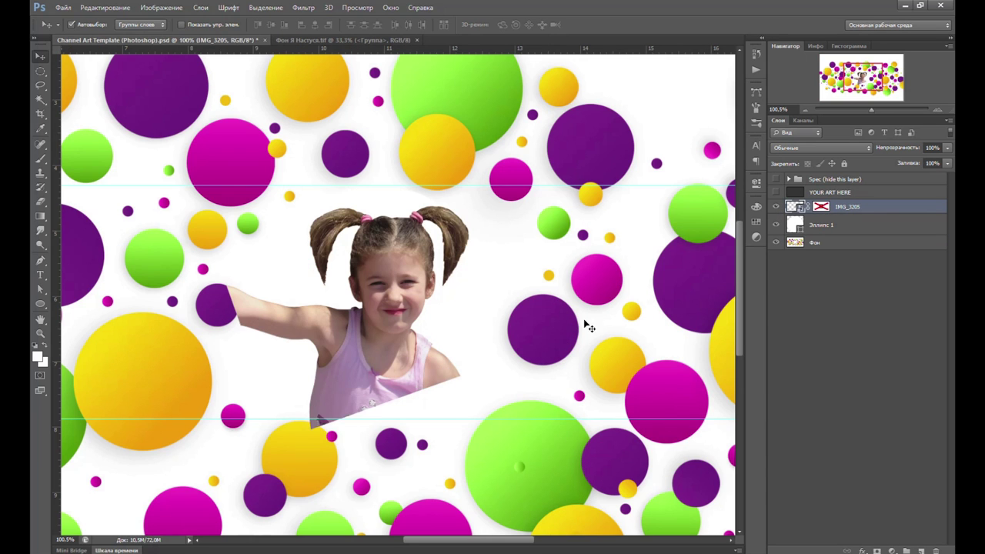
key(alt+bracketleft)
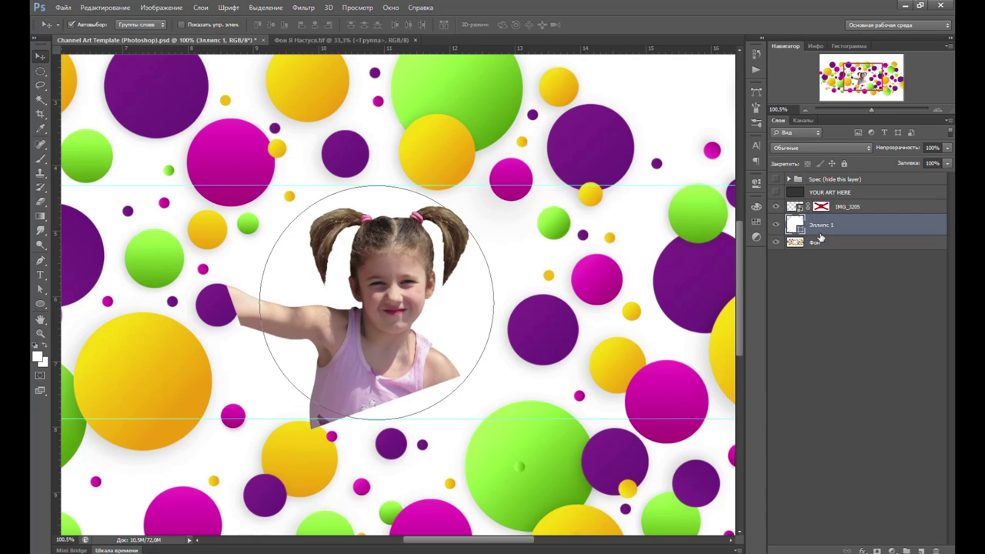
double_click(799, 224)
click(513, 173)
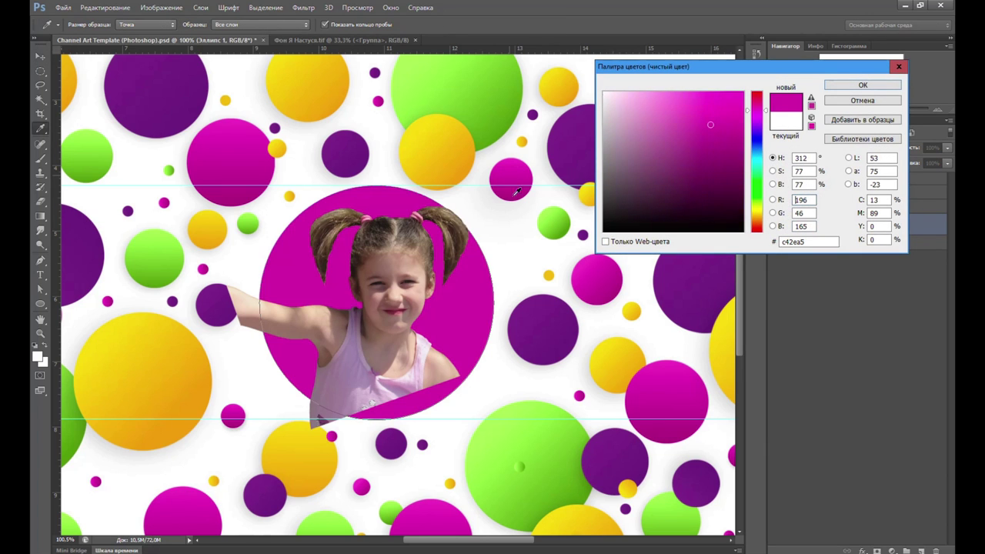
click(847, 86)
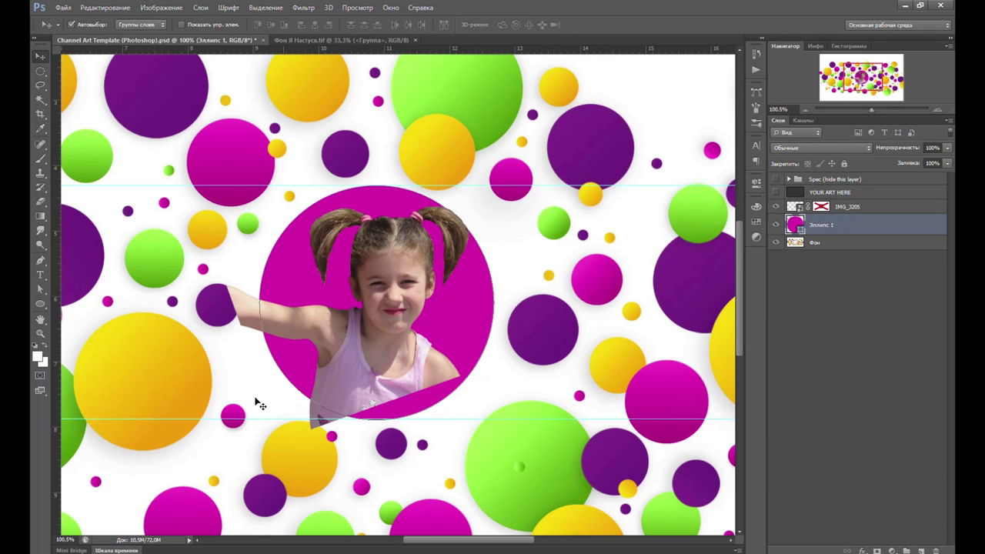
Step: Scale the girl's photo up to about 107.5% and nudge it over the magenta circle
drag(383, 310, 392, 310)
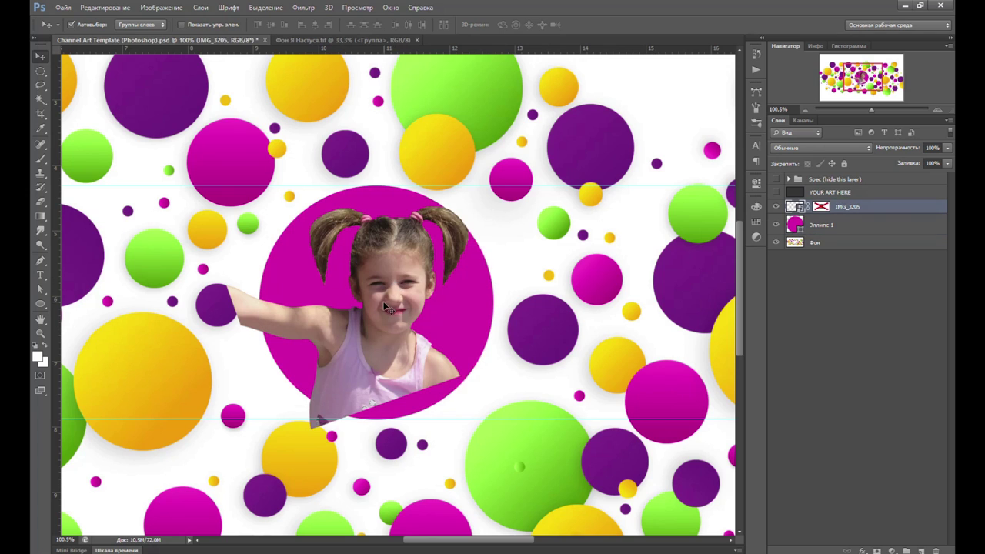
key(ctrl+t)
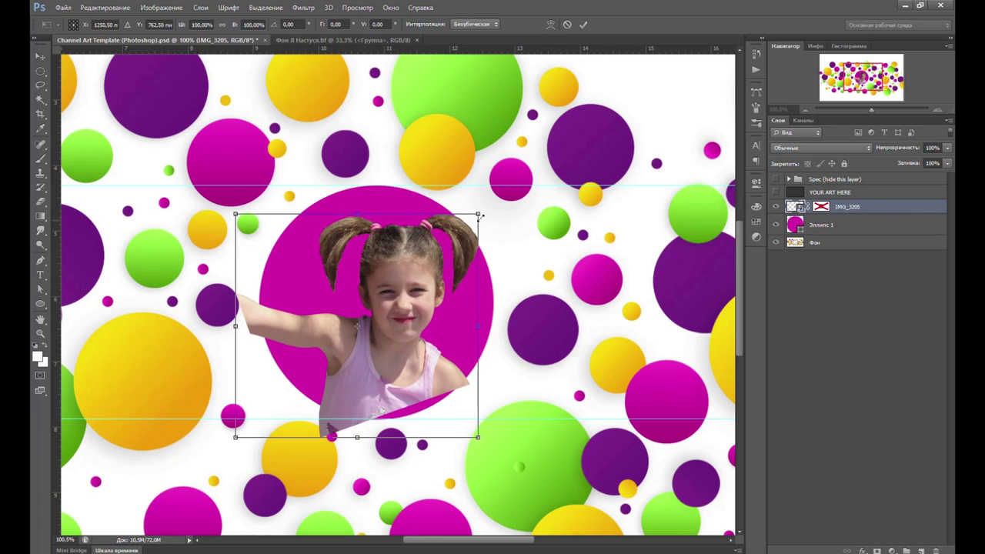
drag(478, 214, 488, 205)
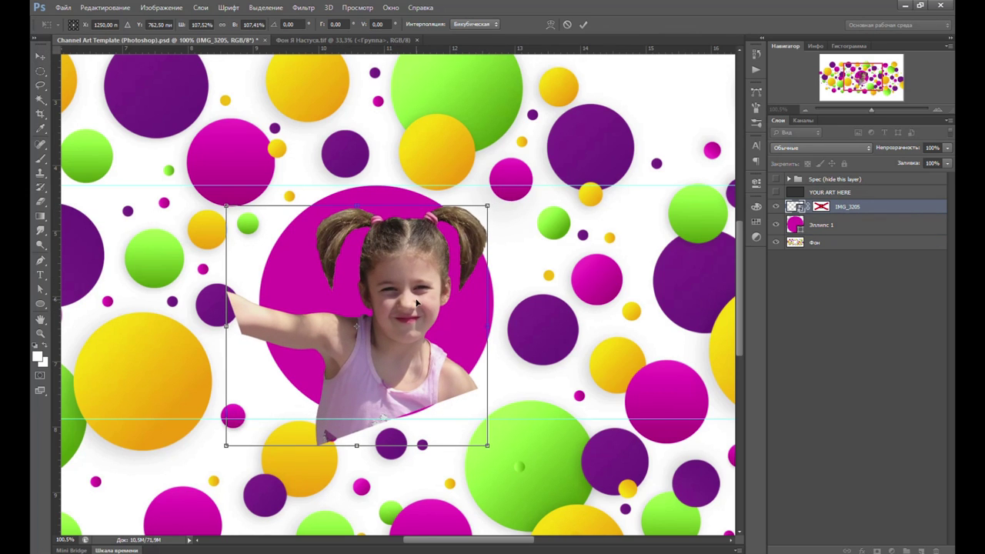
drag(410, 308, 409, 304)
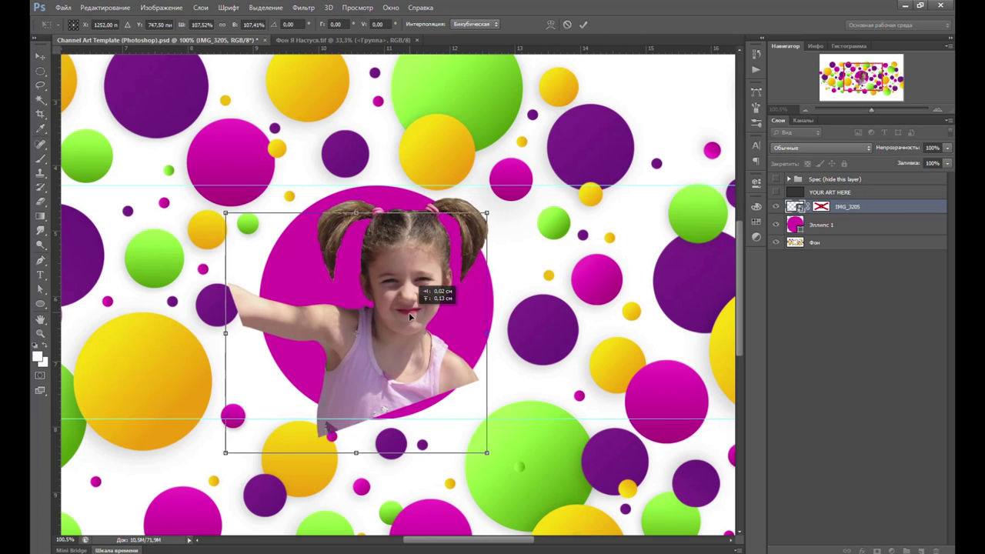
drag(409, 304, 410, 316)
key(Return)
click(874, 224)
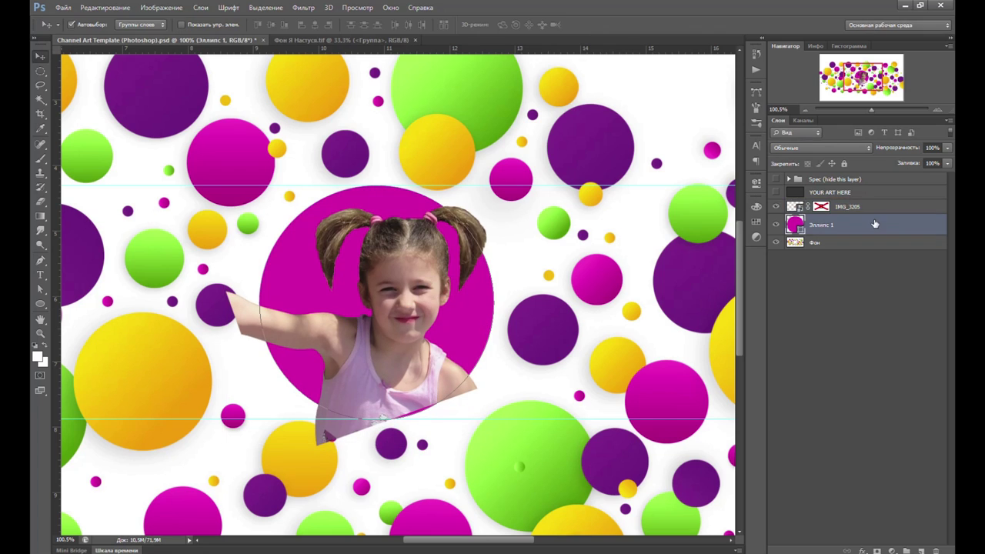
Step: Add a 17 px inside stroke to Эллипс 1 in orange e6a427 sampled from the bubbles
double_click(874, 224)
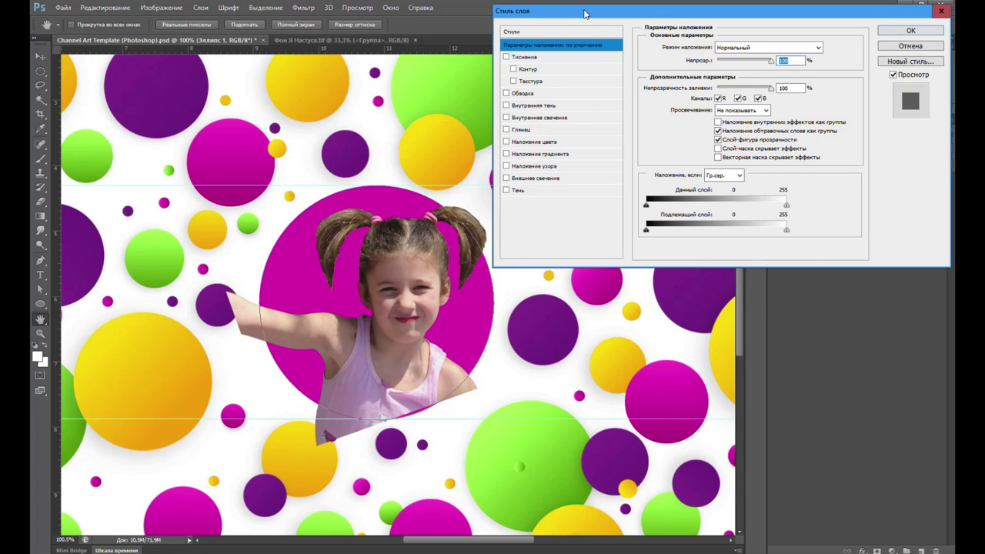
click(524, 93)
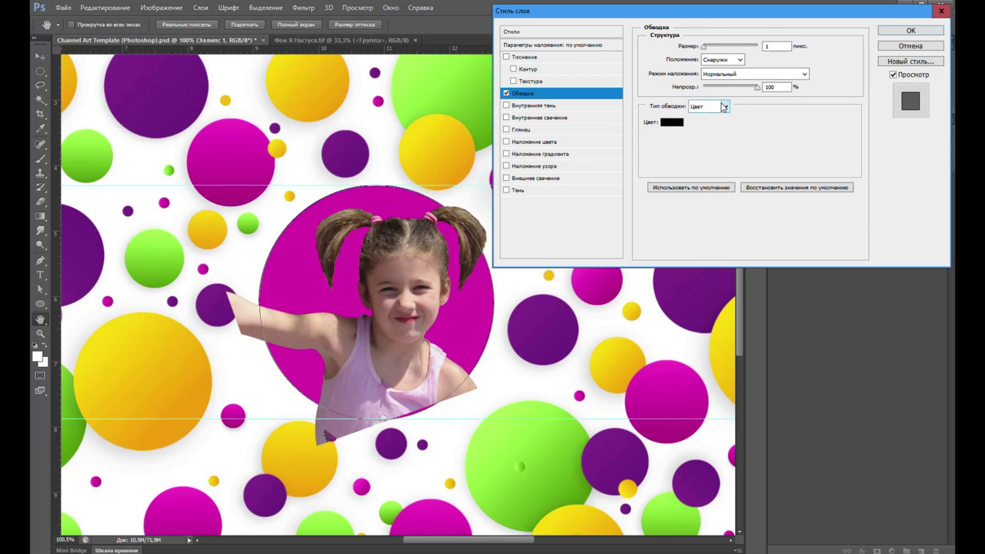
click(739, 59)
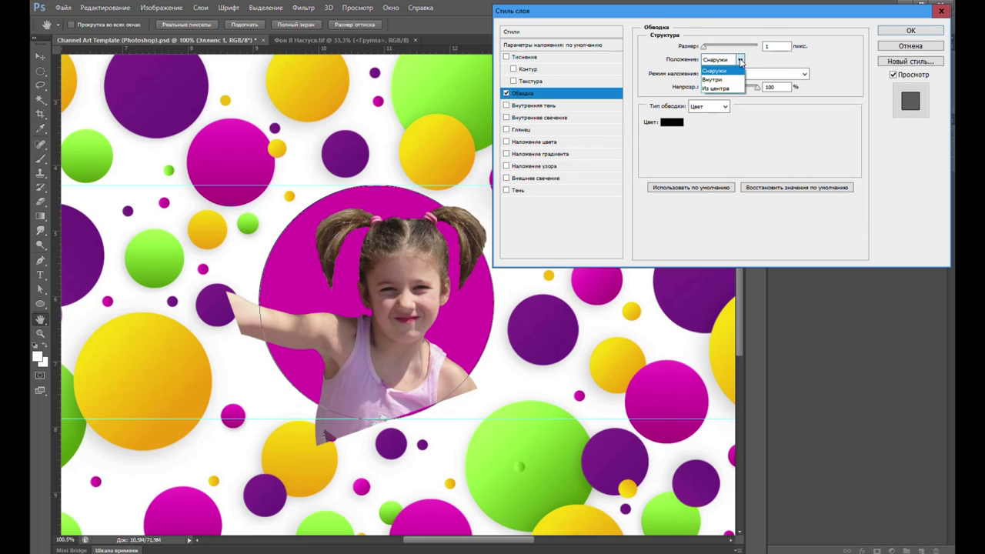
click(729, 81)
double_click(769, 46)
text(15)
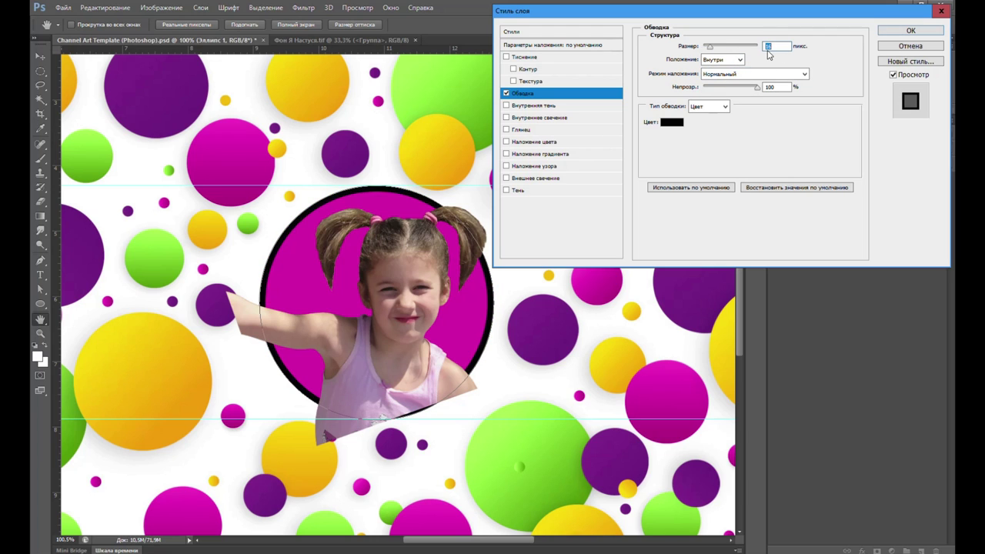
text(17)
click(671, 121)
click(454, 167)
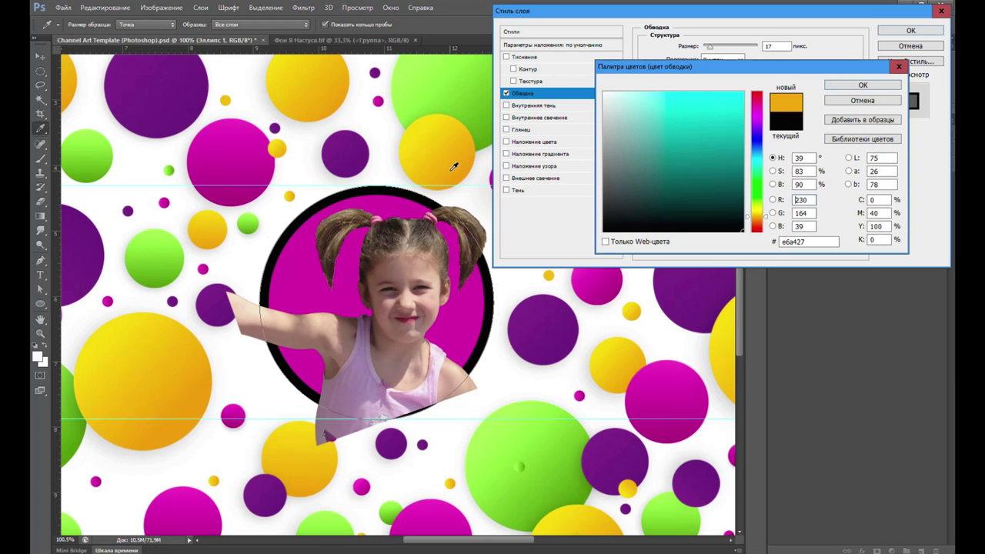
click(882, 86)
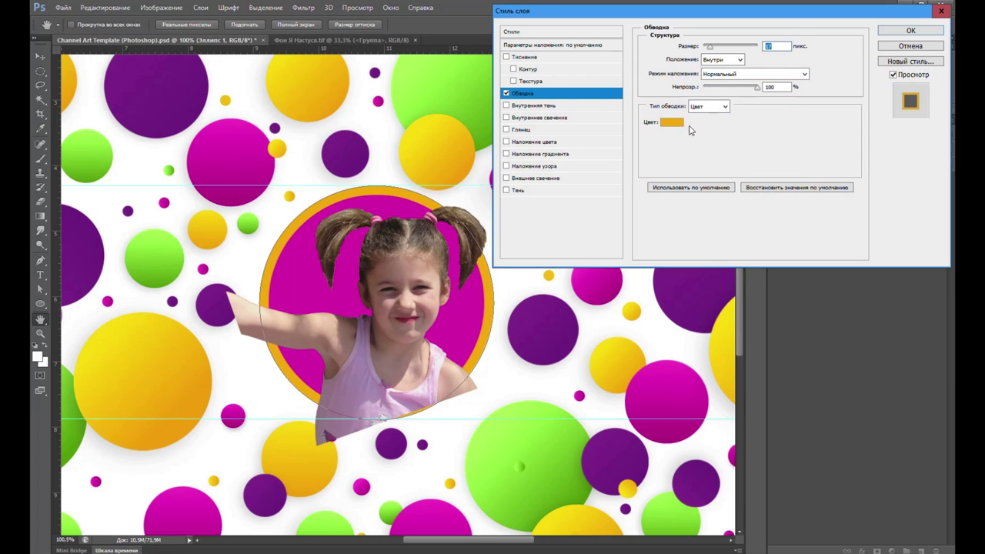
Step: Switch the stroke's fill type to Gradient
click(708, 109)
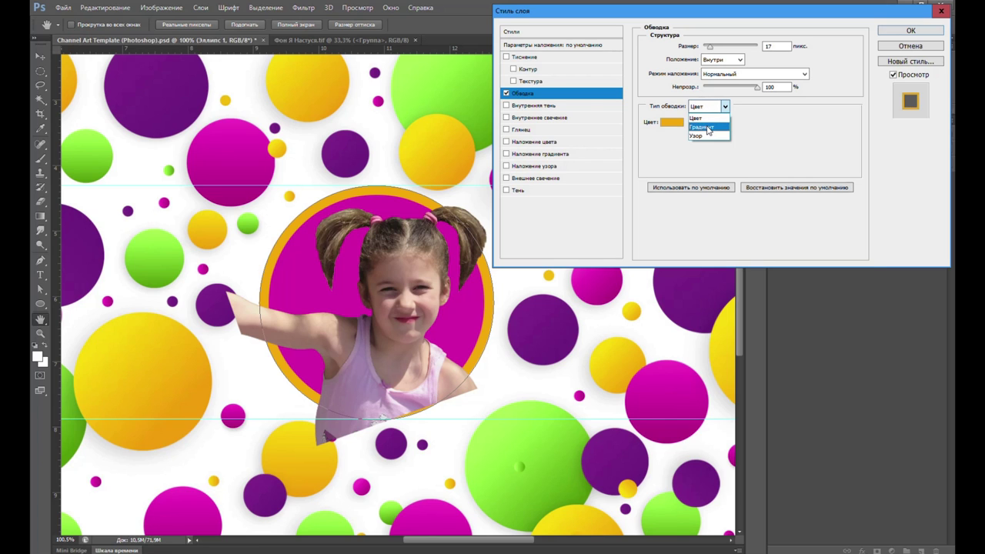
click(708, 127)
click(694, 122)
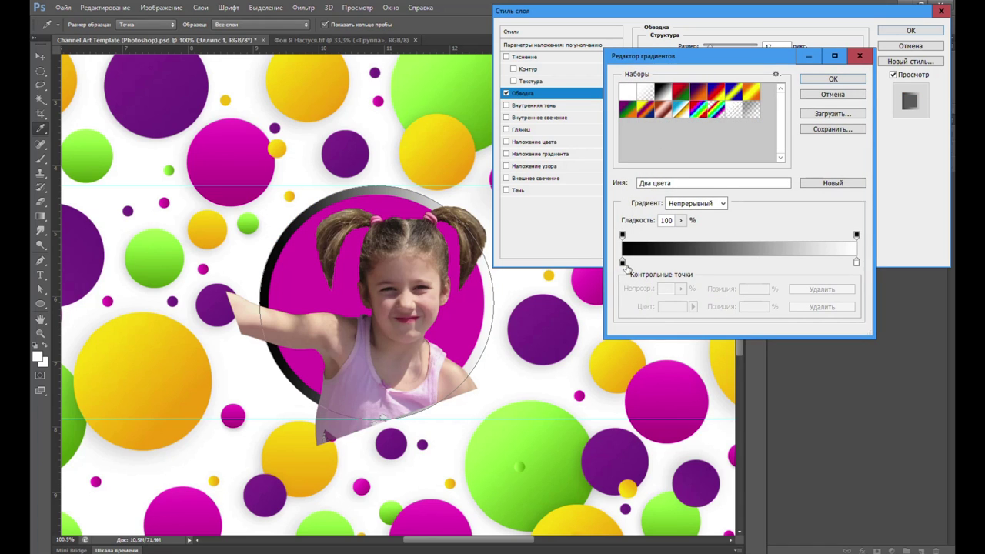
Step: Set the ring gradient stops to orange and yellow, angle 90°, and apply the style
click(622, 262)
click(153, 443)
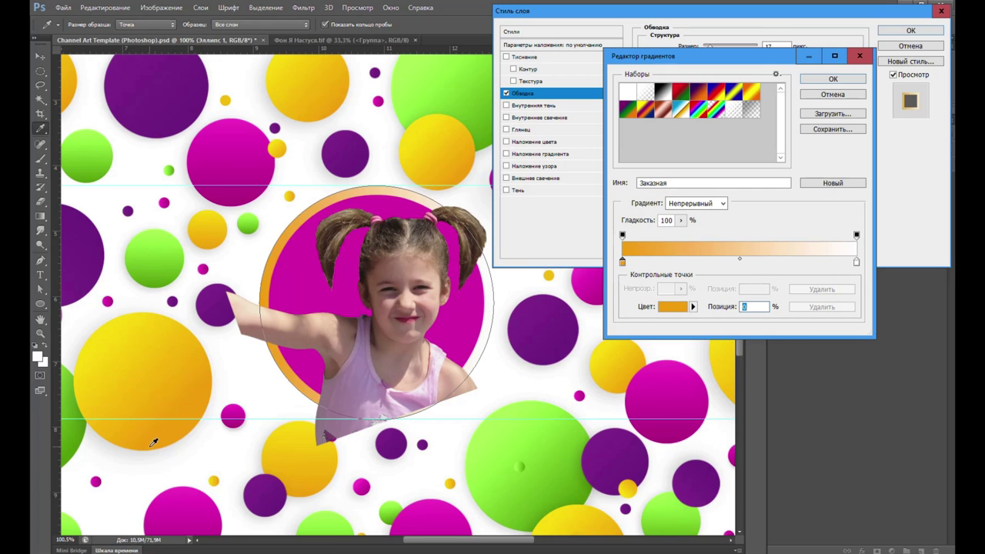
click(133, 316)
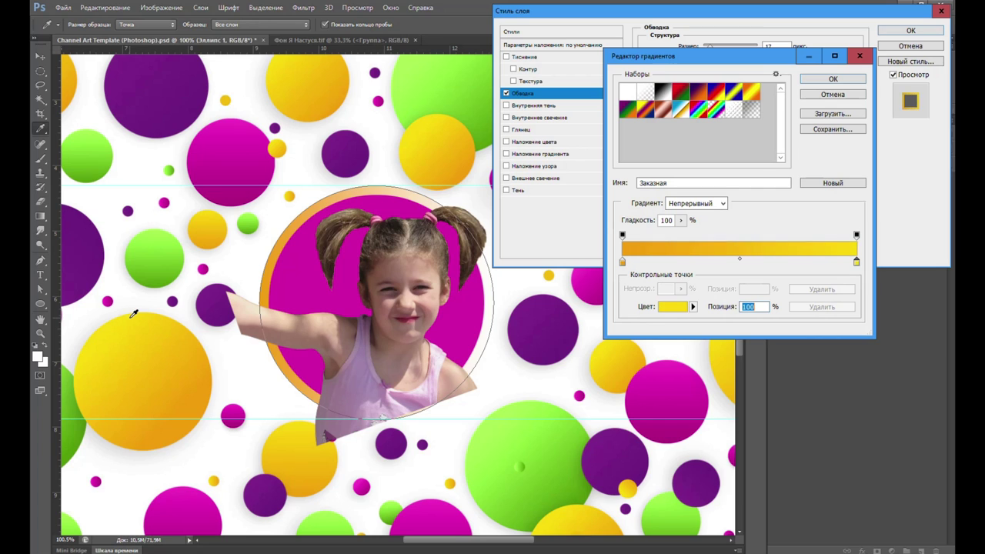
click(841, 81)
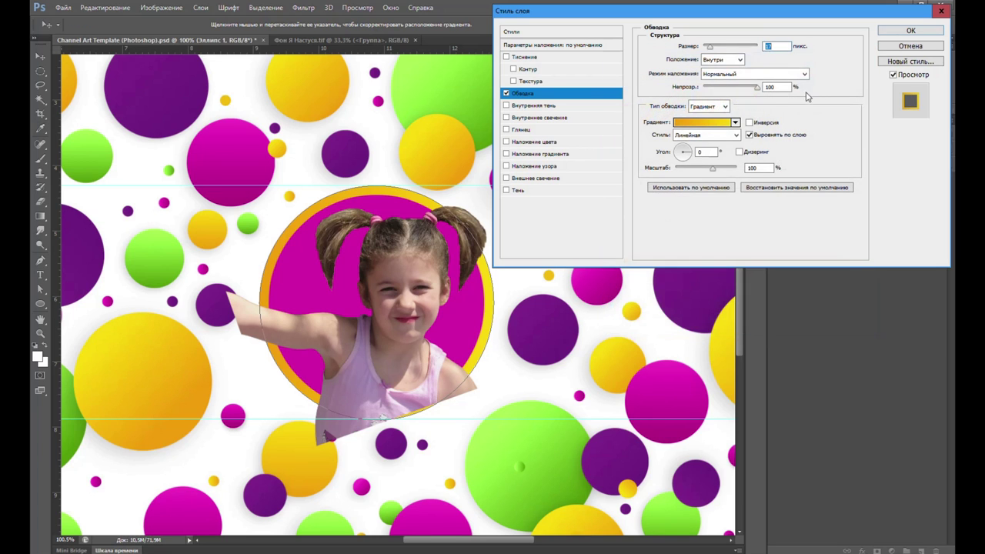
click(684, 151)
text(90)
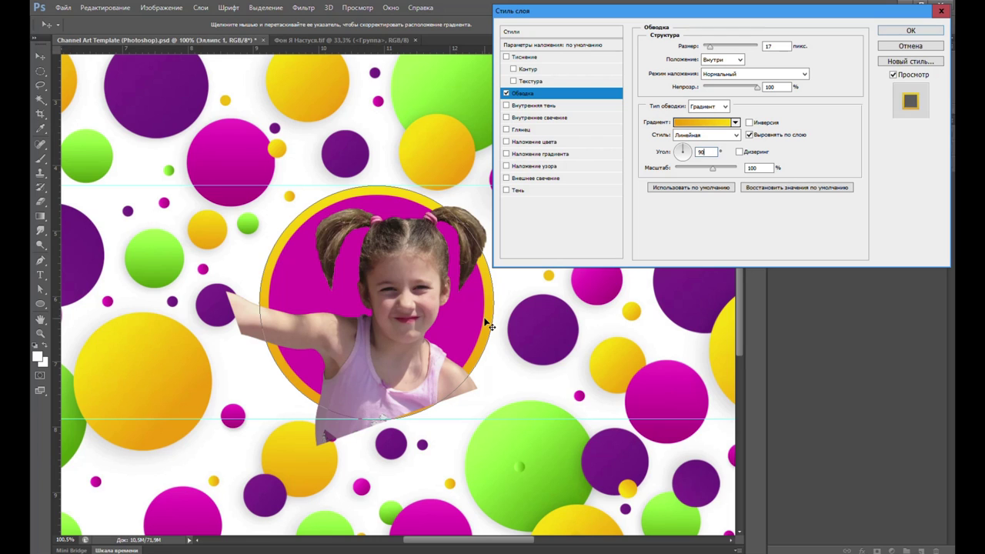
click(897, 35)
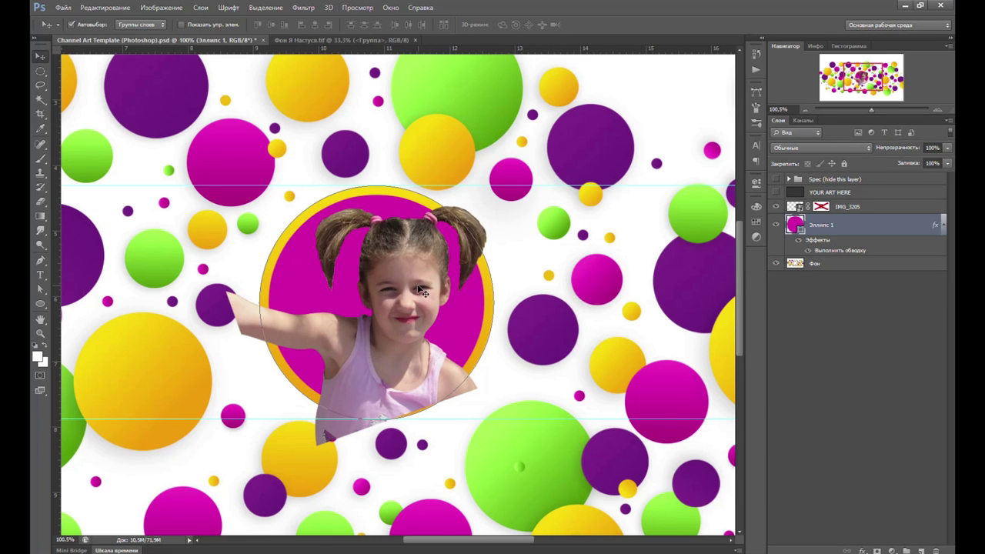
Step: Drop Эллипс 1's Fill to 0% leaving only the gold ring, then select the girl photo
click(943, 224)
click(948, 164)
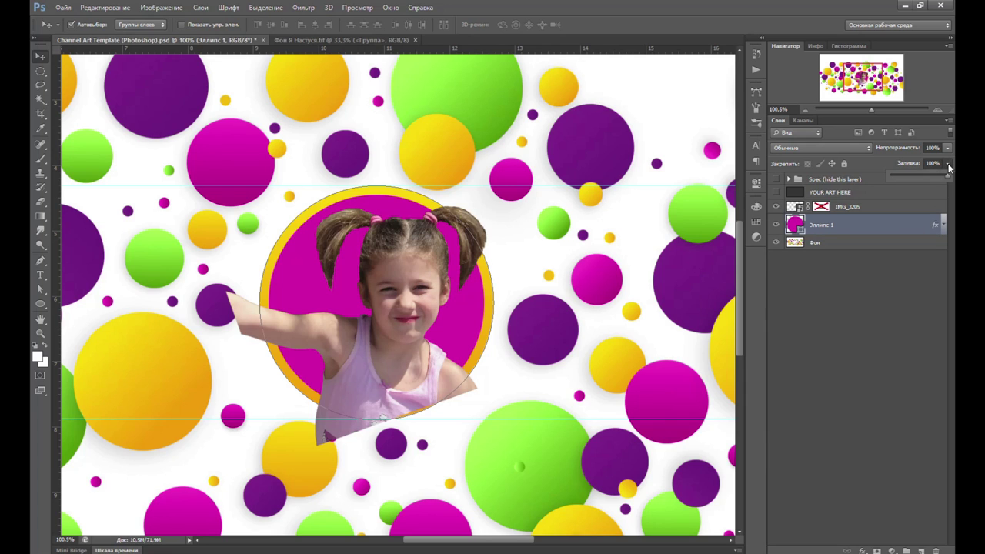
drag(948, 178, 856, 178)
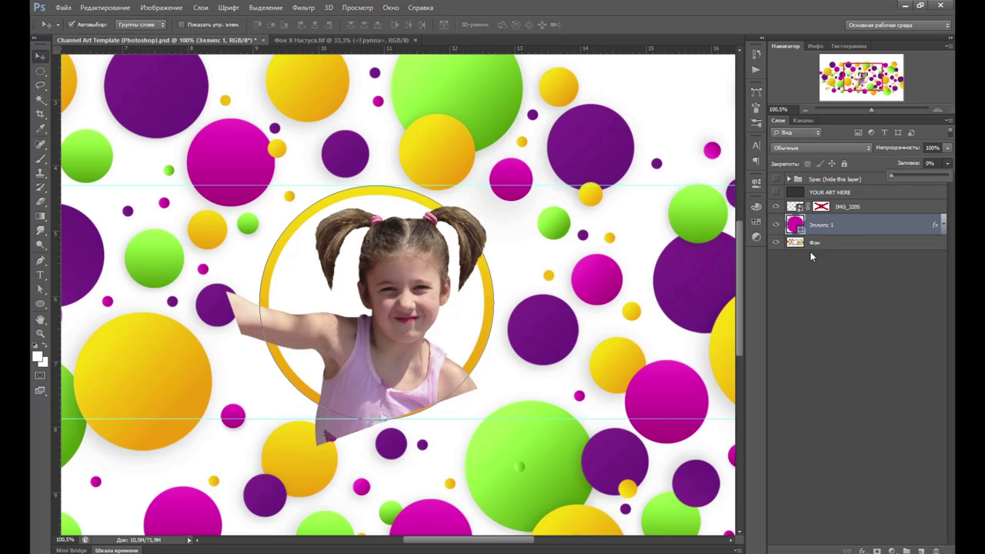
click(421, 305)
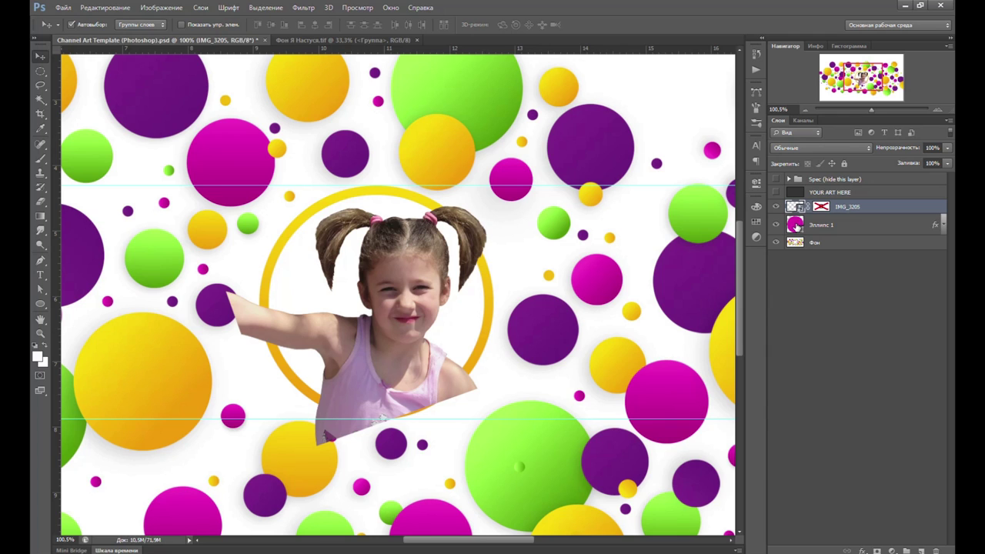
Step: Load the circle shape as a selection and invert it
ctrl+click(795, 225)
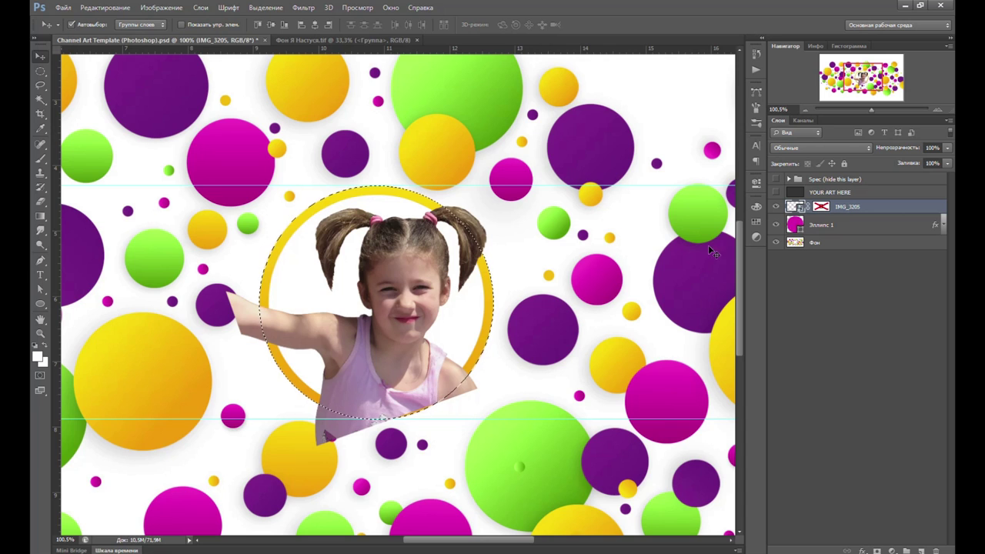
scroll(530, 247, down, 2)
scroll(530, 246, down, 1)
scroll(530, 246, down, 2)
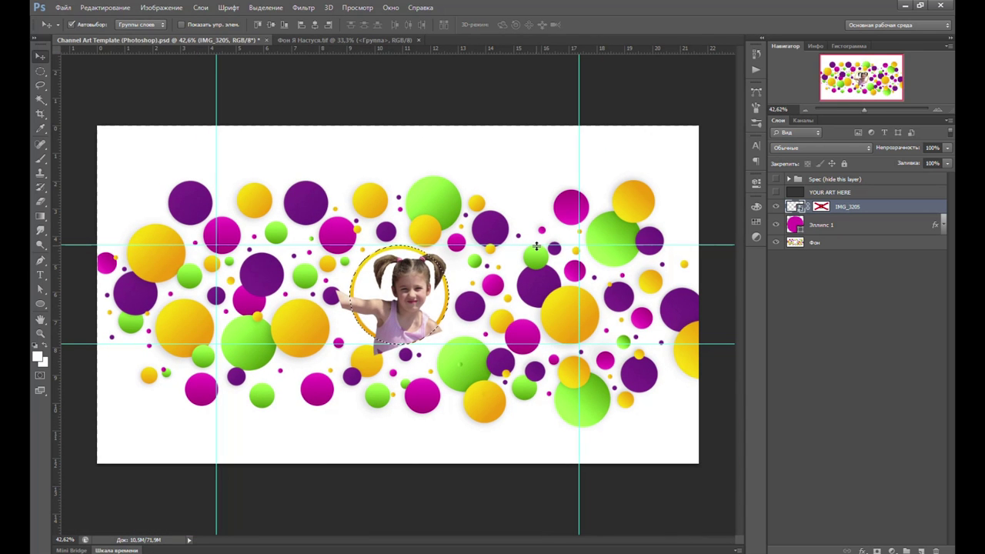
key(ctrl+shift+i)
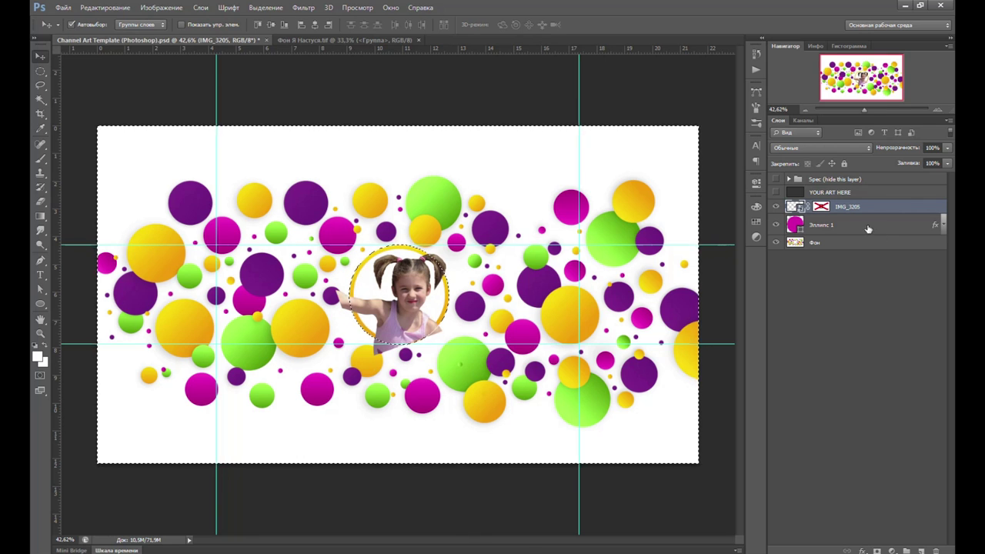
Step: Give IMG_3205 a circular layer mask and move it below Эллипс 1
key(l)
key(ctrl+plus)
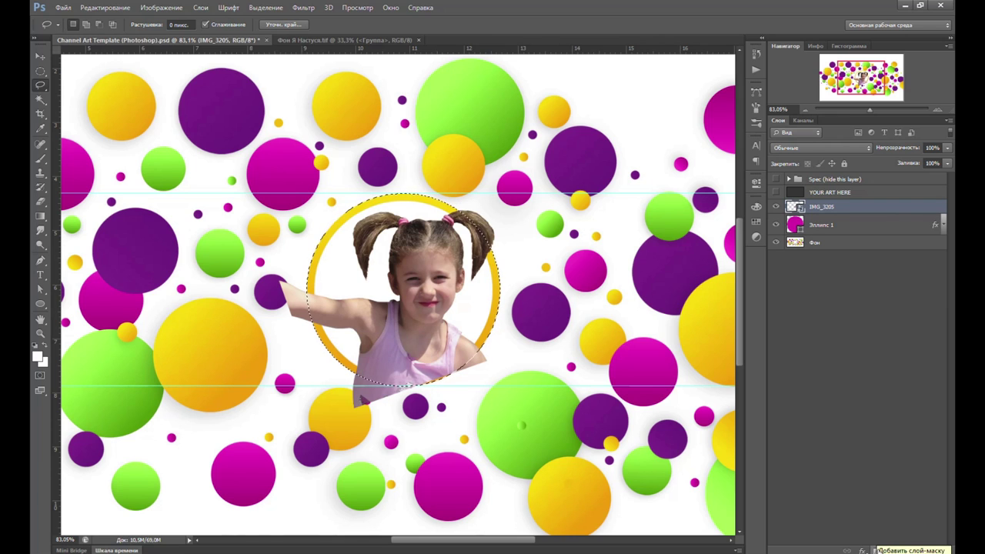
click(877, 551)
key(v)
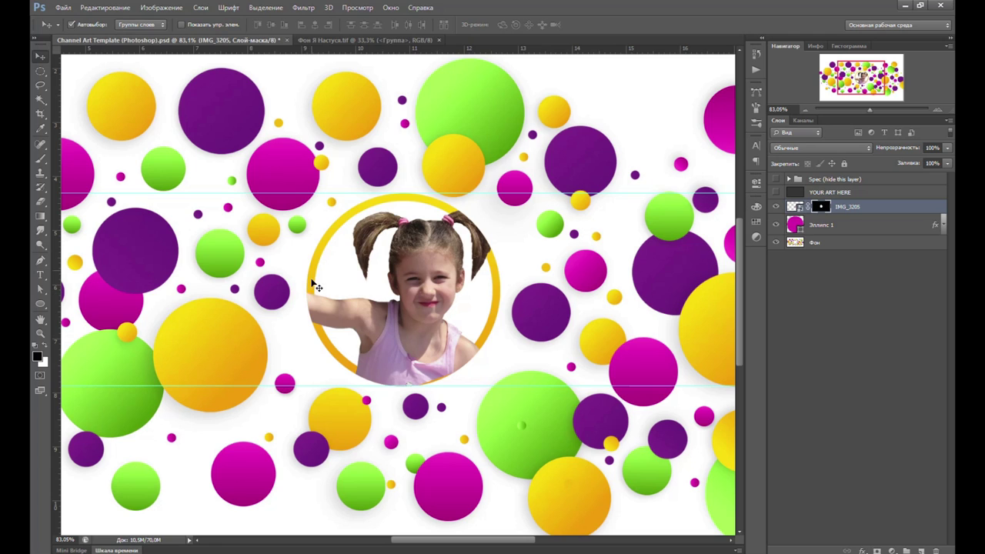
drag(864, 207, 858, 239)
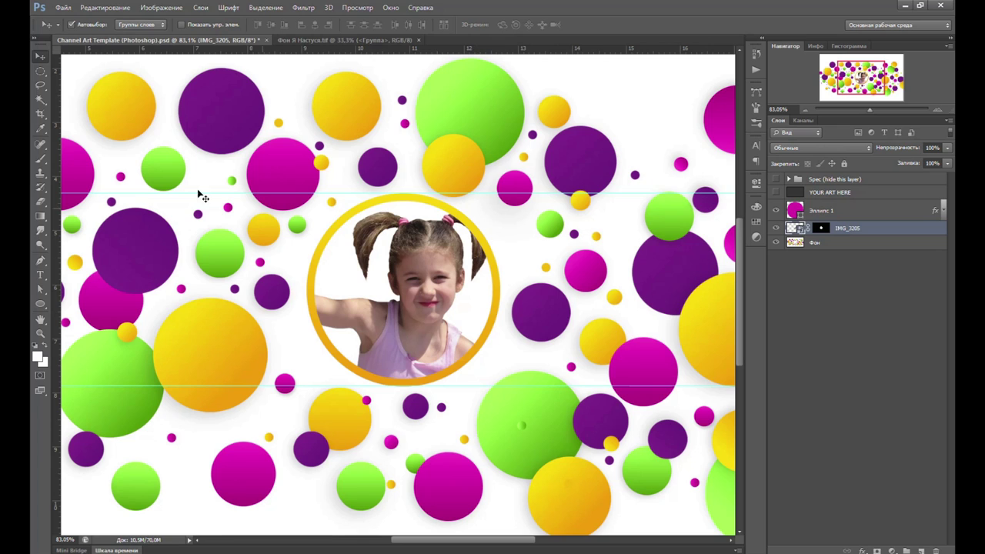
Step: Lasso the right pigtail, copy it to Слой 1 above Эллипс 1, and position it
click(40, 88)
mouse_move(442, 213)
mouse_down()
mouse_move(506, 266)
mouse_move(446, 204)
mouse_up()
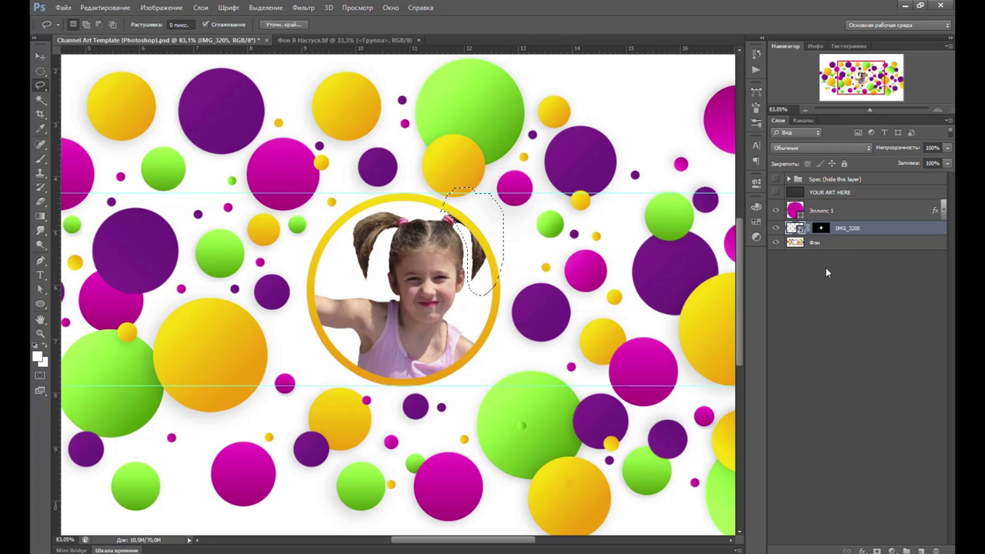
key(ctrl+j)
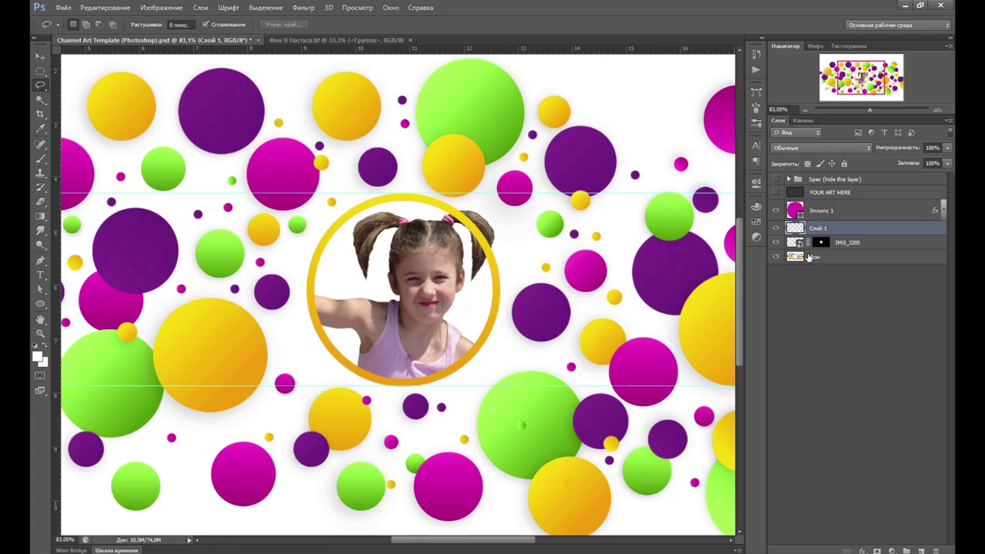
drag(843, 229, 844, 204)
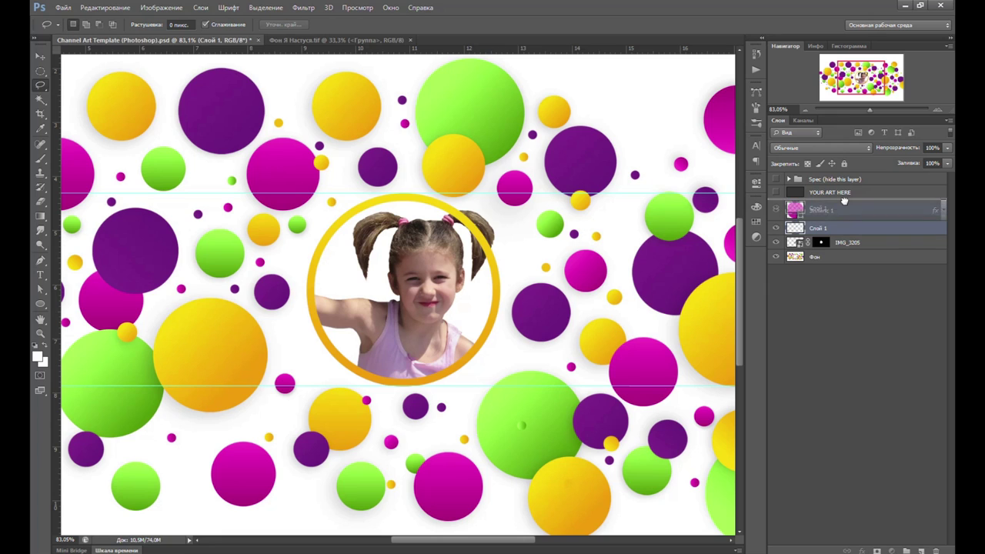
key(v)
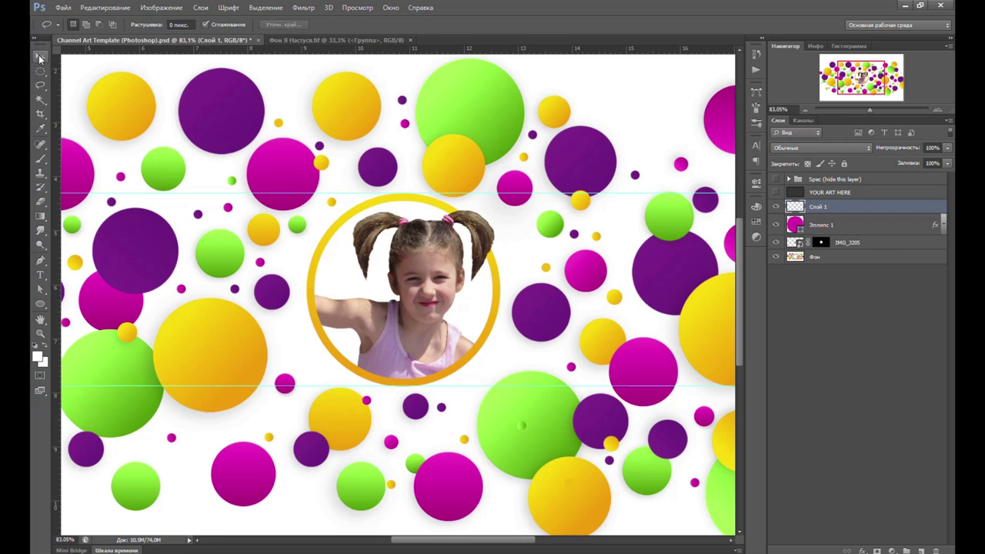
drag(464, 248, 511, 210)
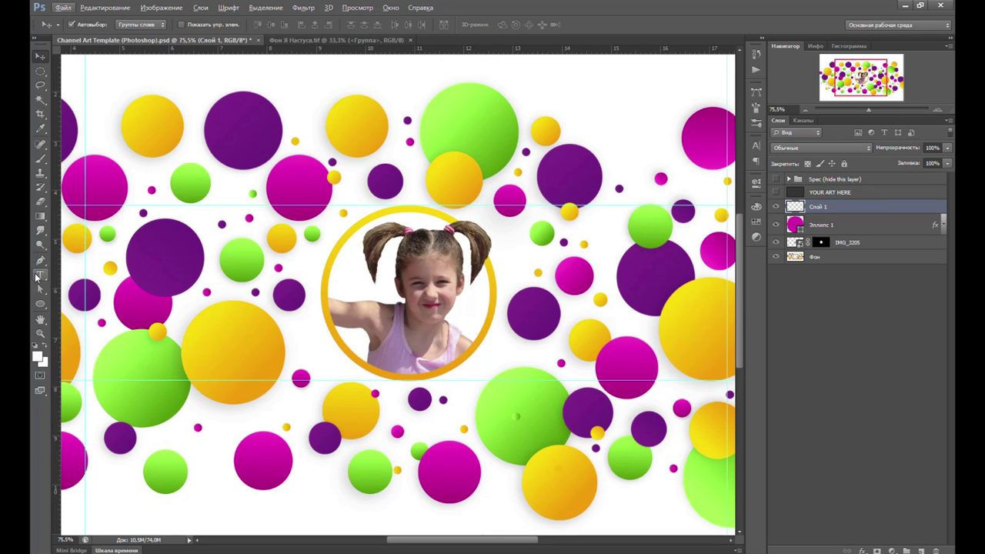
Step: Type the title 'Я Настуся' on the left purple bubble with the Horizontal Type tool
click(40, 276)
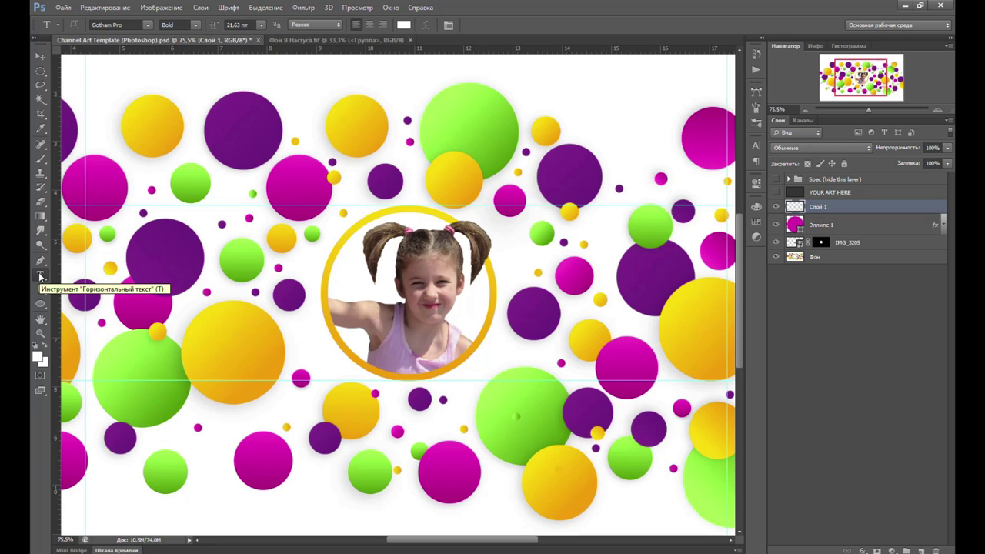
click(158, 292)
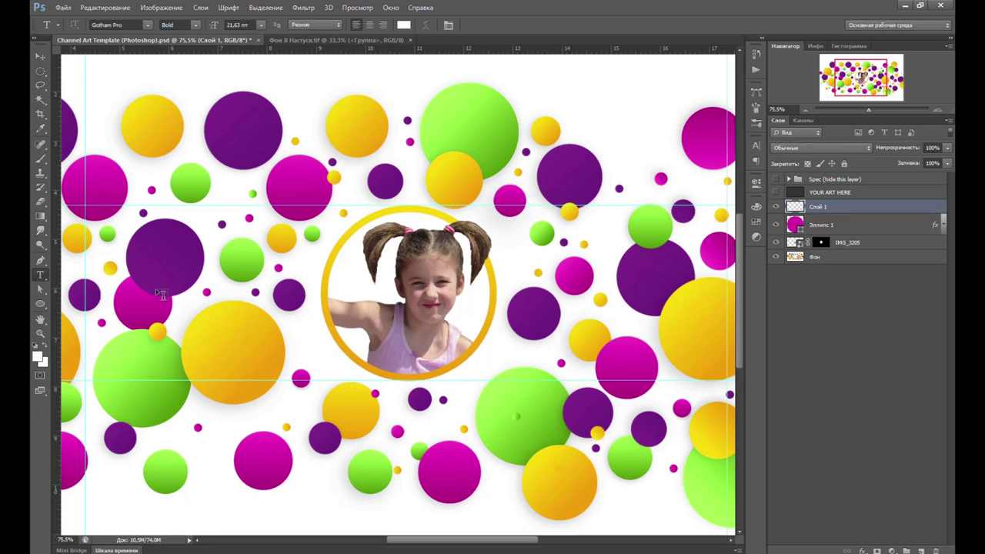
text(Я Настуся)
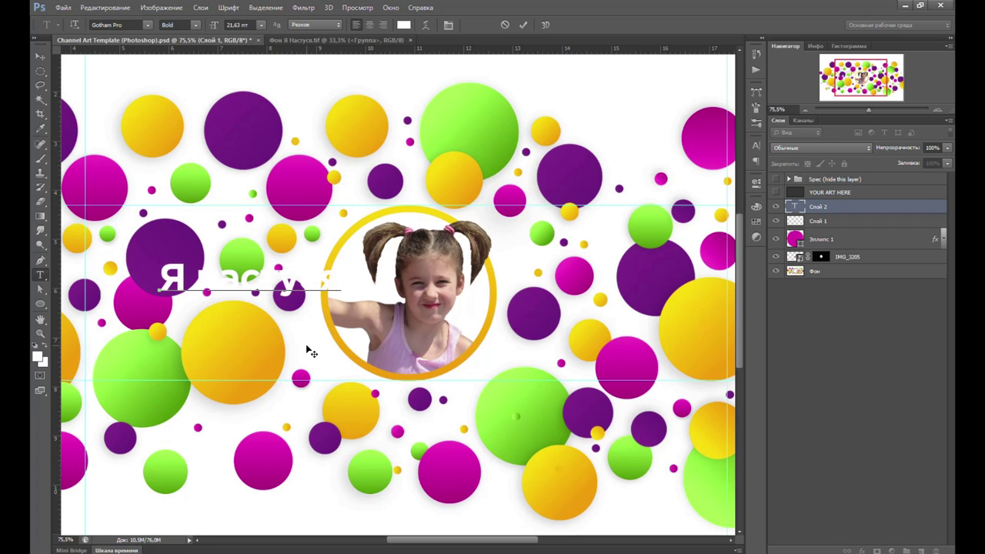
key(ctrl+Return)
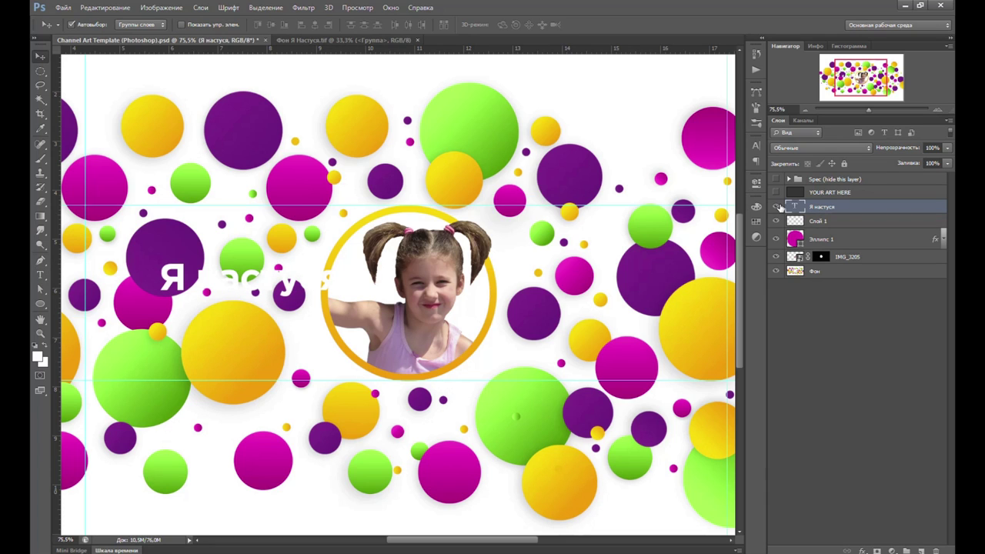
Step: Color the title red ff0000 and scale it up to about 213%
drag(717, 208, 744, 92)
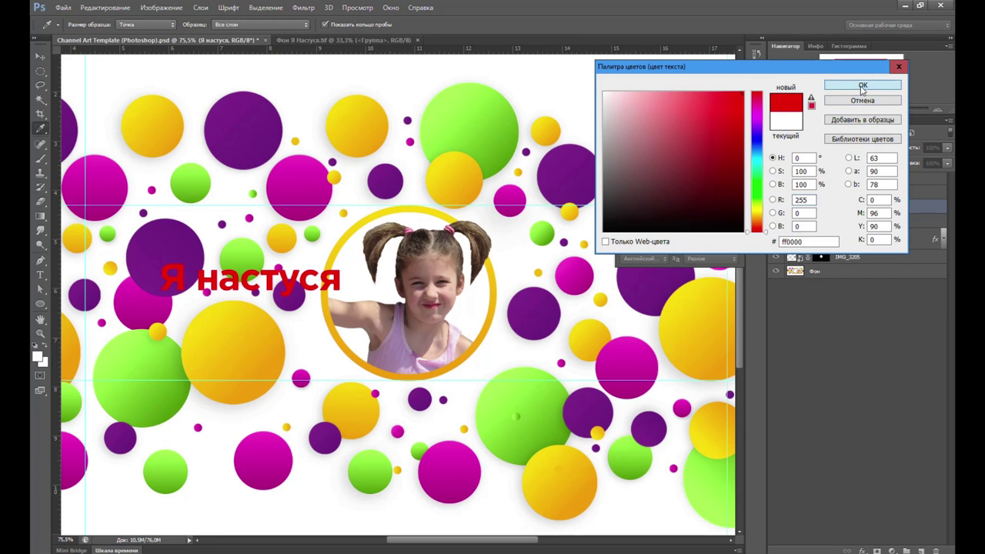
click(862, 85)
key(ctrl+t)
drag(340, 265, 581, 279)
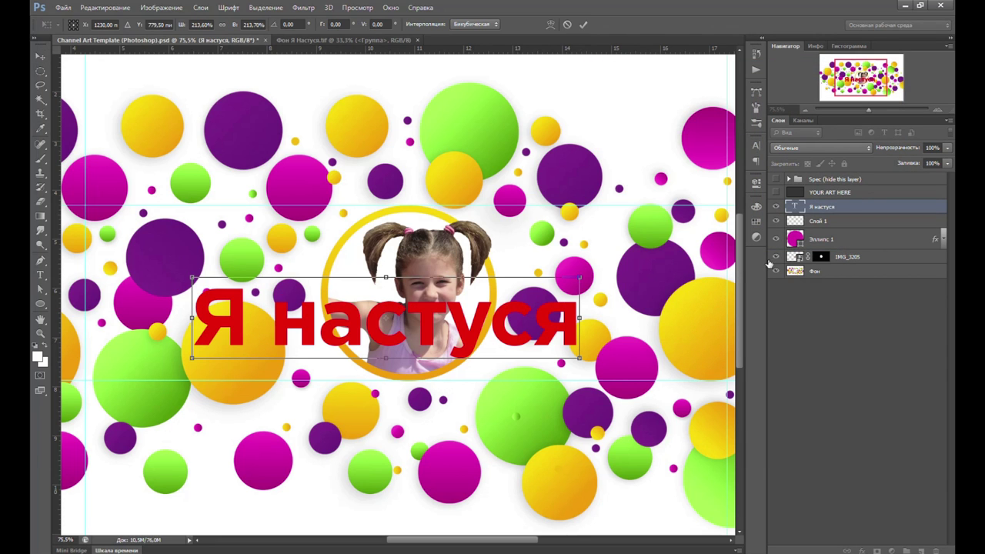
Step: Apply the title's new size and add a Gradient Overlay to its layer style
key(Return)
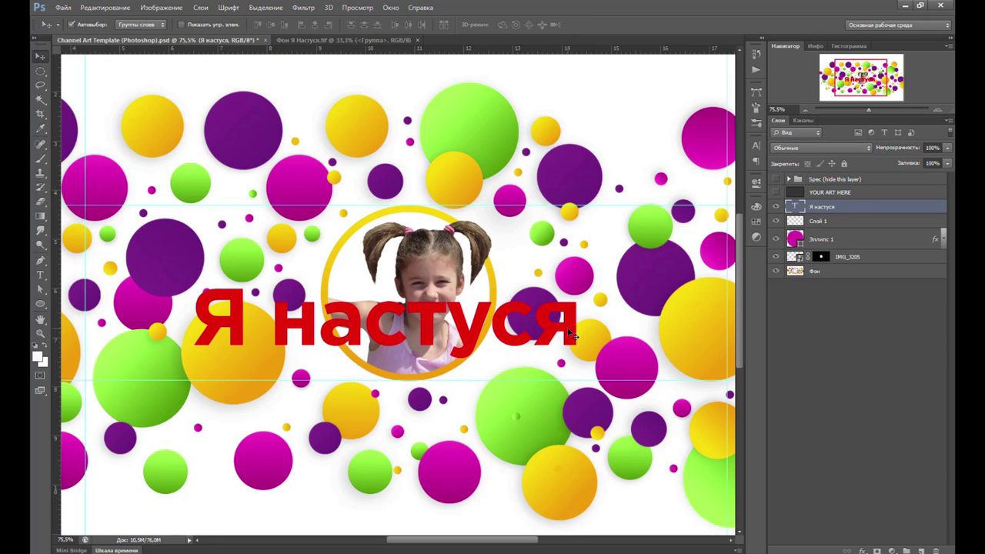
double_click(881, 207)
click(506, 154)
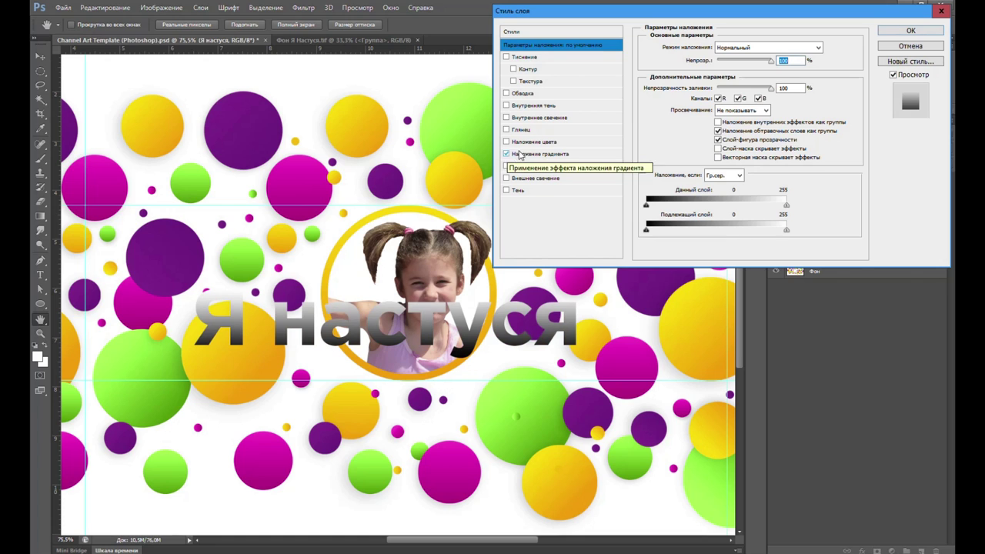
click(527, 154)
click(737, 73)
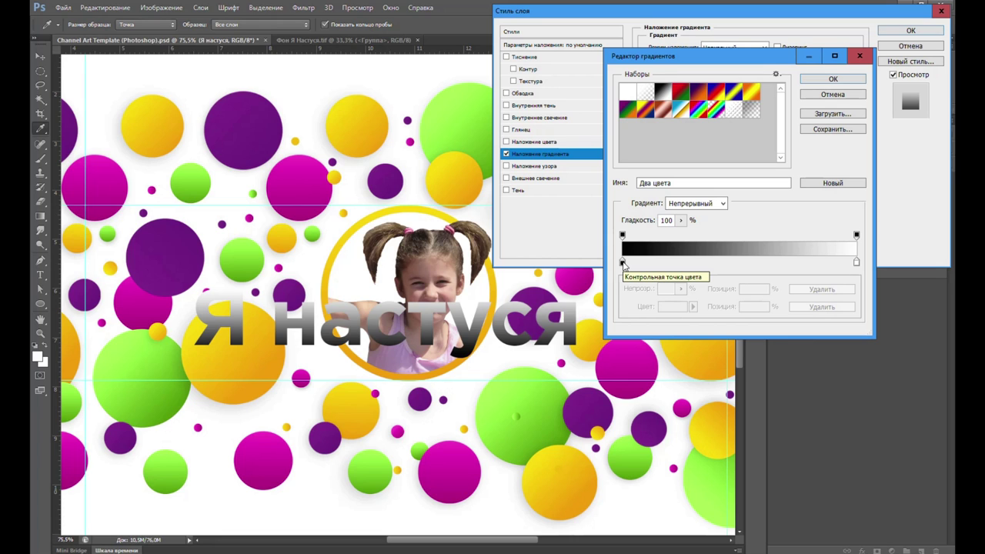
Step: Make both gradient stops magenta sampled from a bubble and apply the overlay
click(623, 264)
click(668, 308)
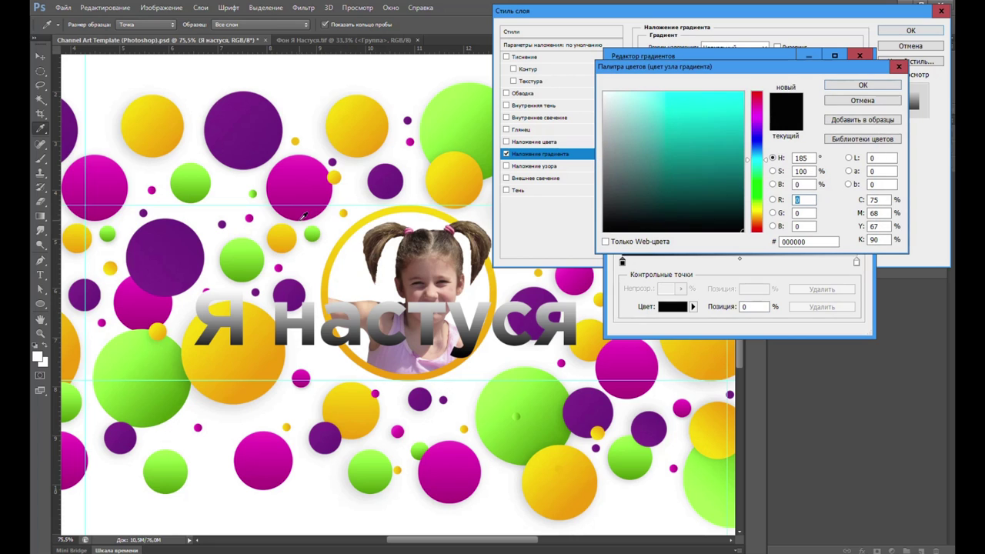
click(302, 216)
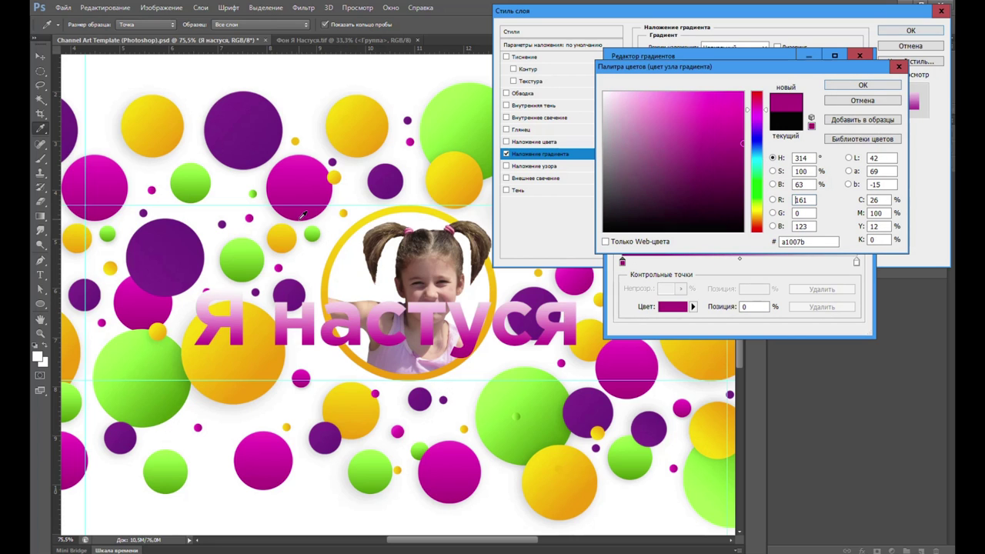
click(859, 87)
click(857, 262)
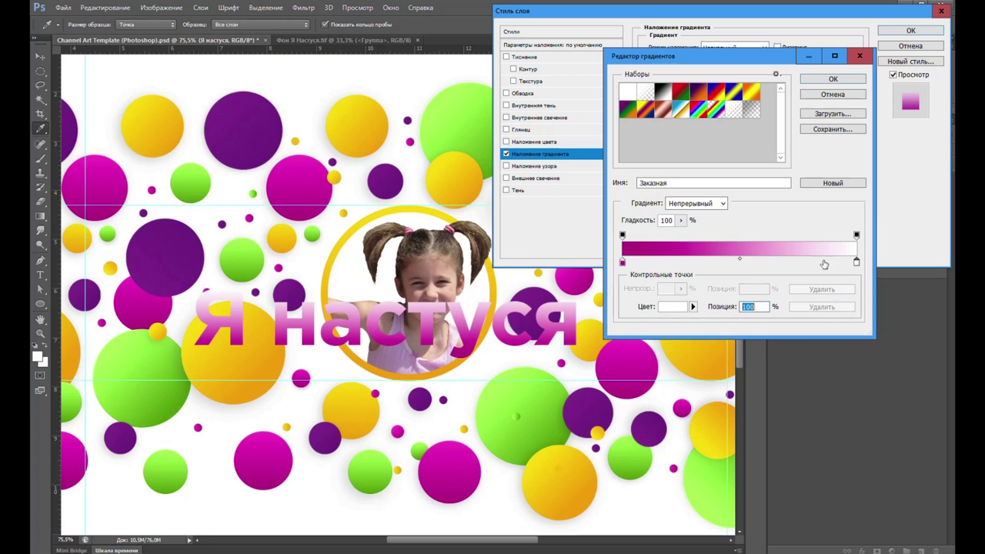
click(304, 156)
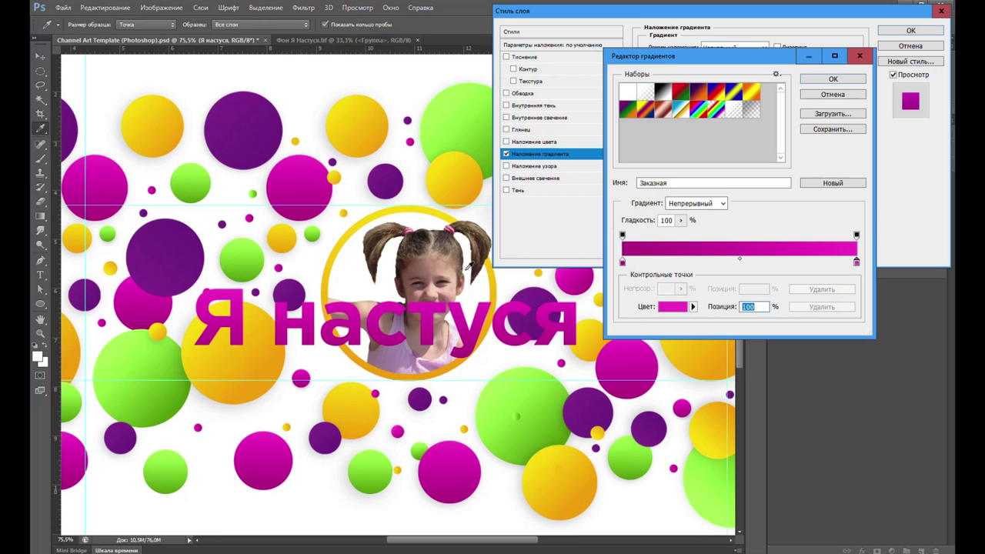
click(833, 79)
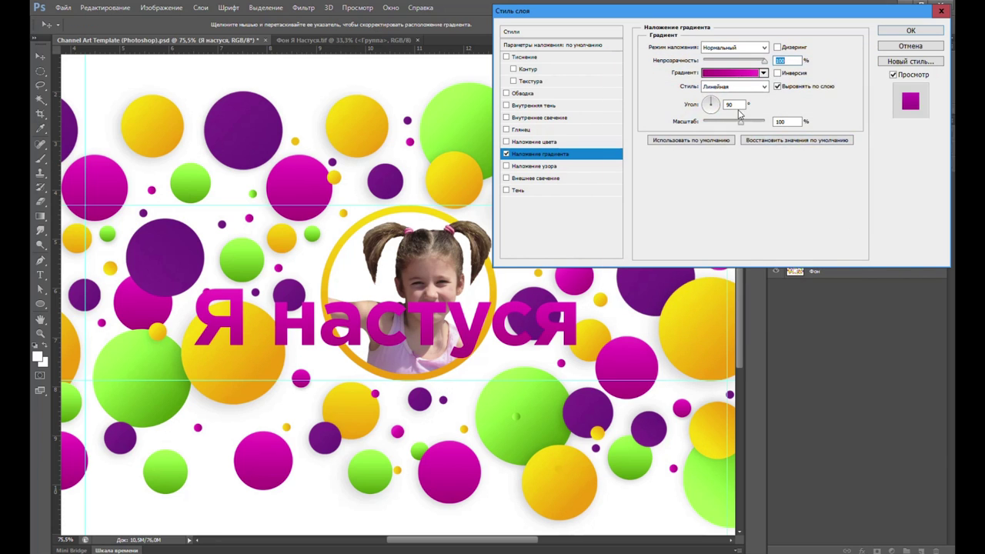
click(910, 30)
double_click(866, 210)
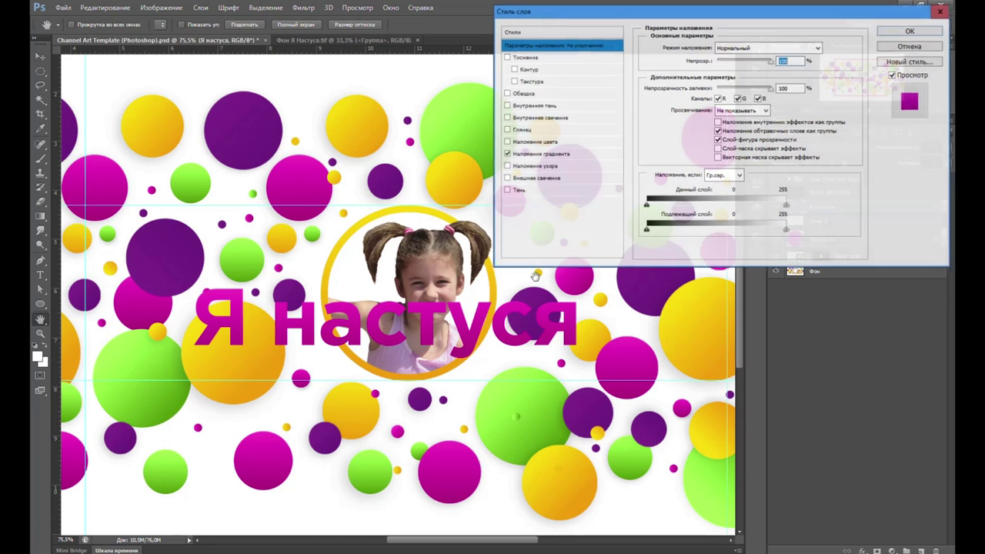
Step: Add a white Stroke outline to the title
click(507, 94)
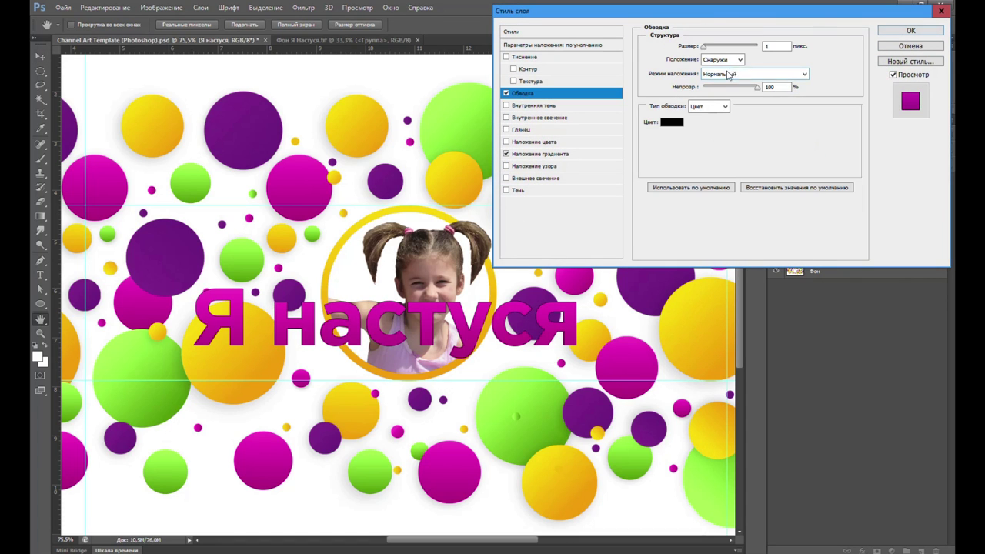
click(672, 124)
click(609, 93)
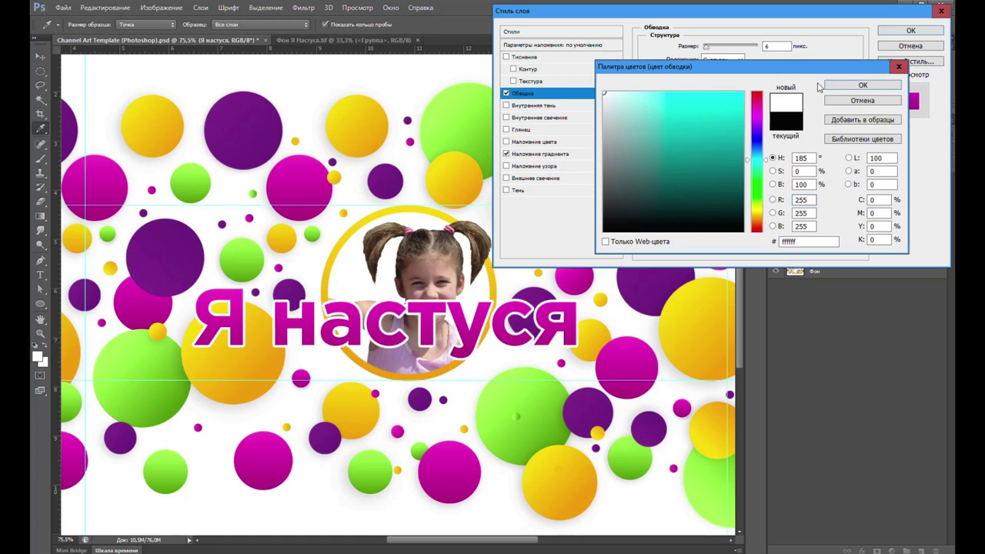
click(853, 88)
Step: Add a Drop Shadow with Global Light off and distance 11, then apply the styles
click(523, 191)
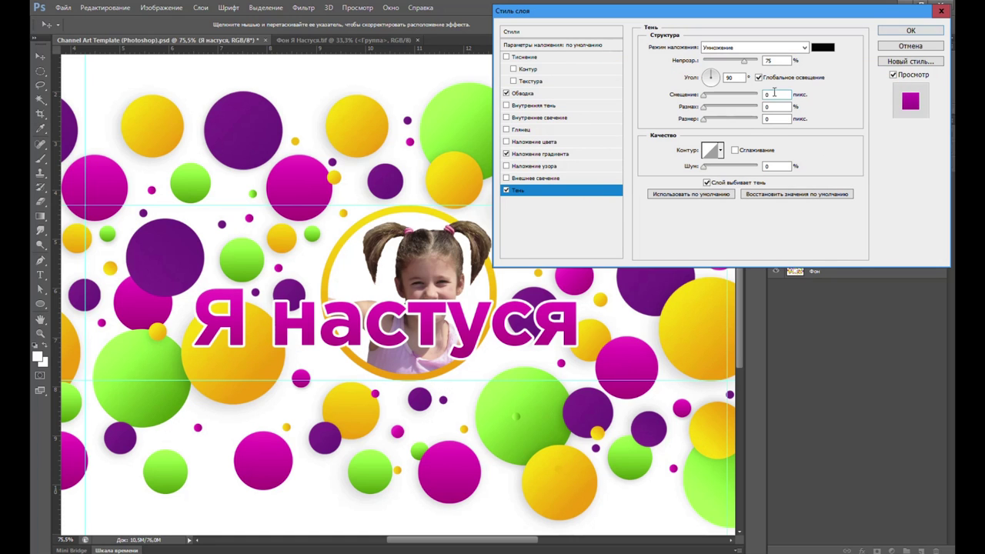
click(759, 78)
click(772, 94)
text(11)
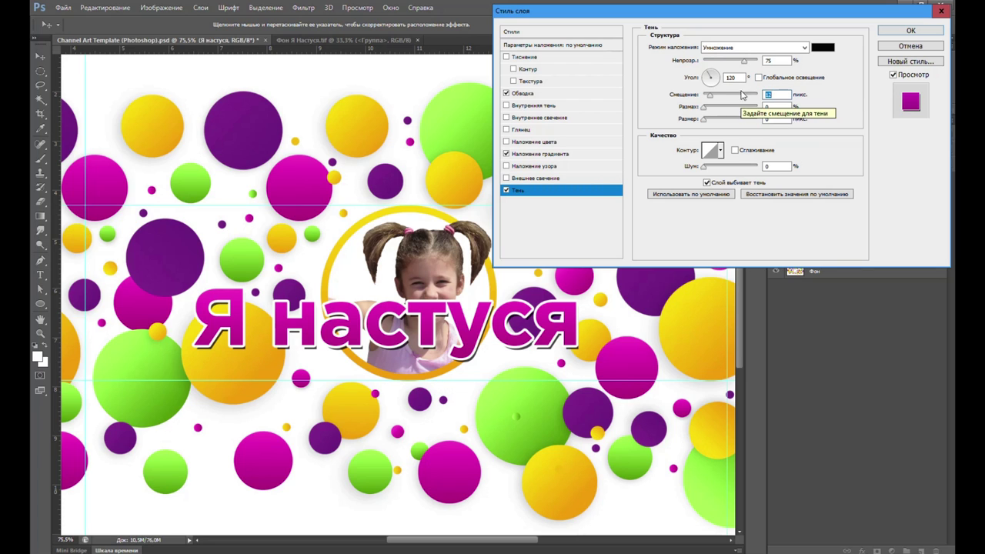
key(Return)
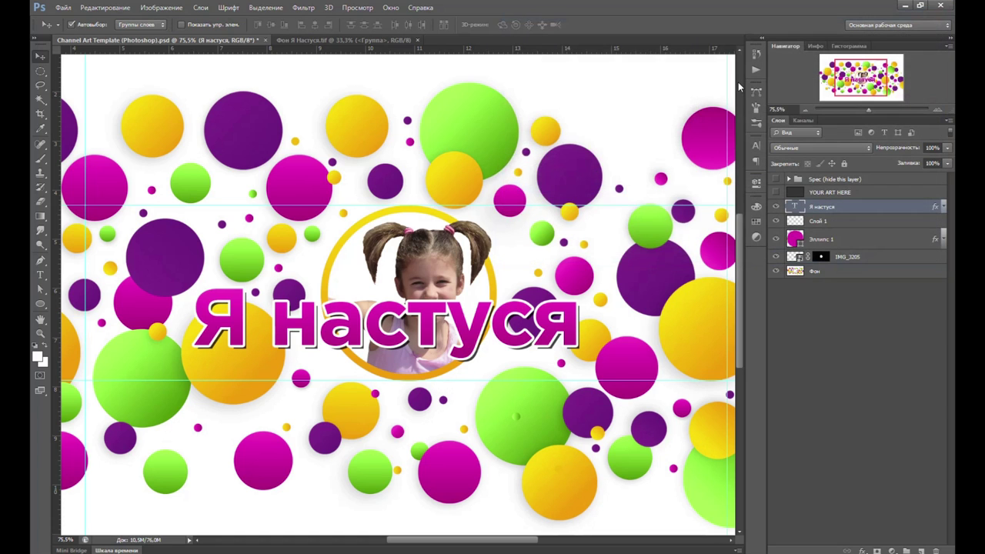
double_click(867, 213)
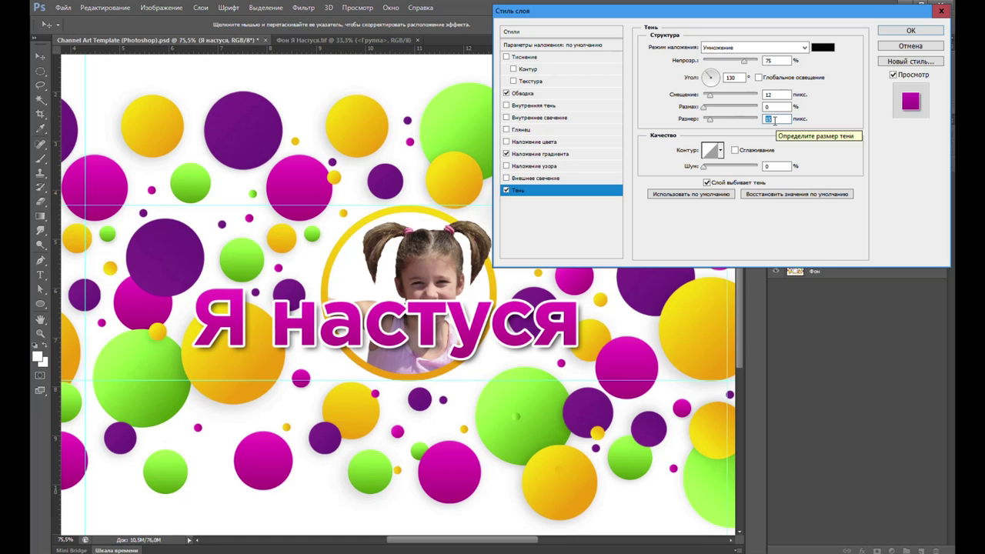
Step: Set the title in All Caps and nudge it slightly down and left
click(911, 30)
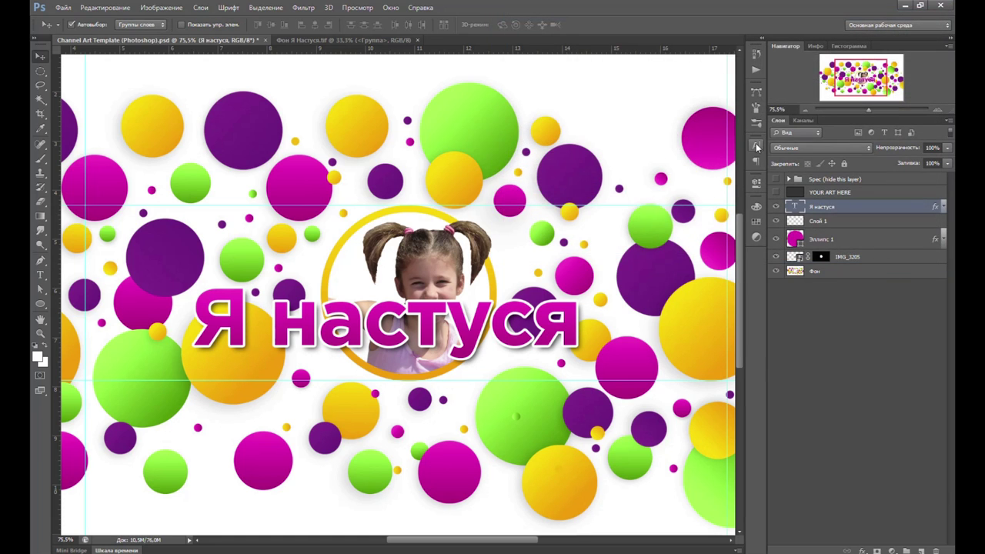
click(757, 146)
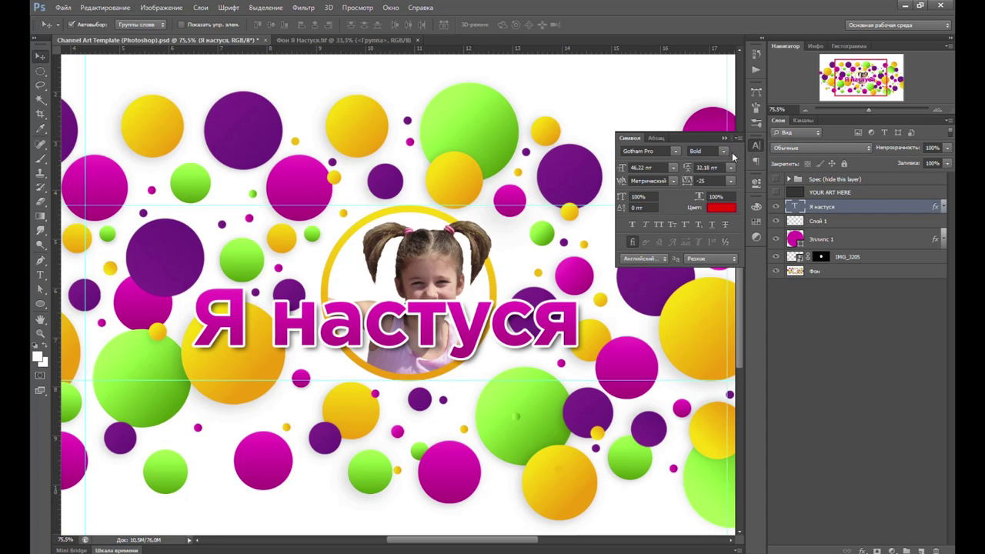
click(659, 225)
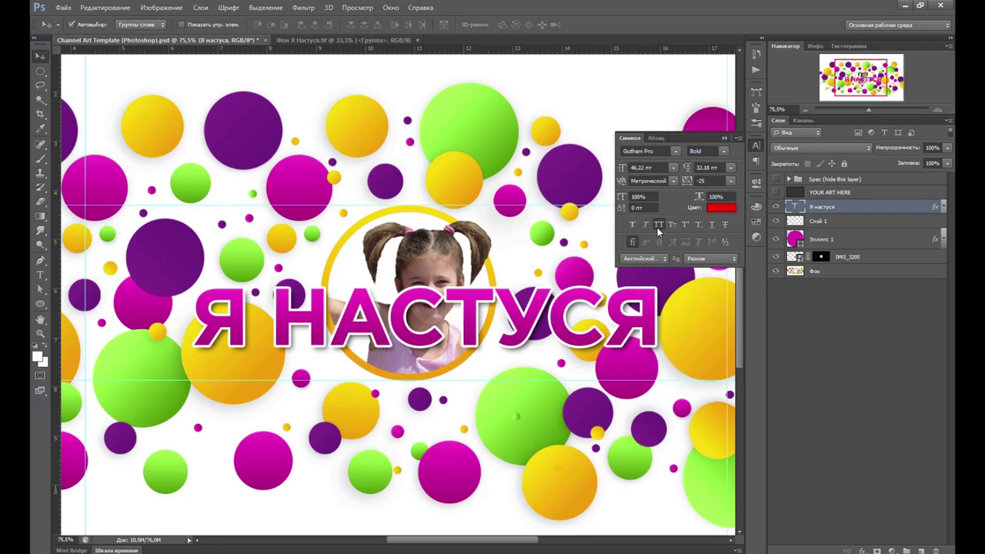
drag(573, 317, 558, 332)
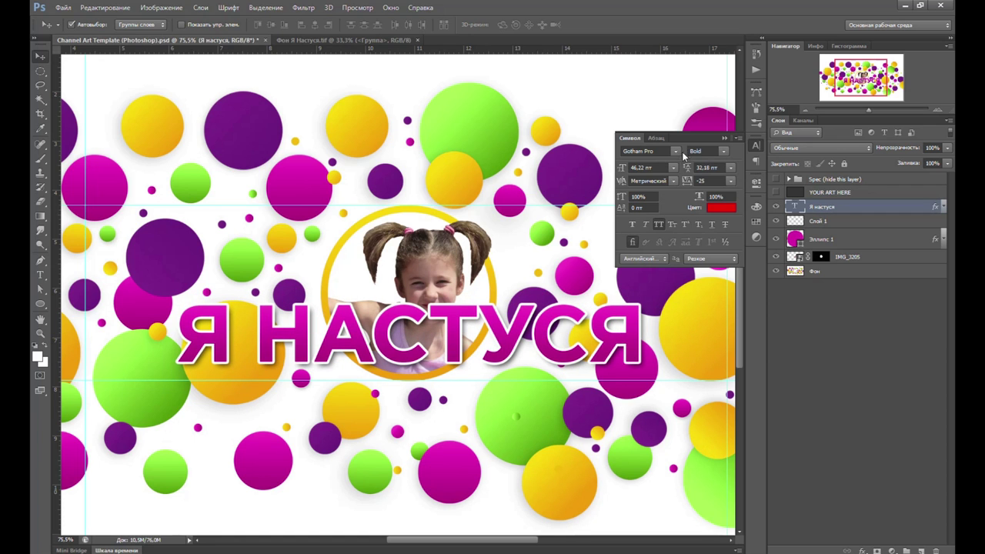
Step: Change the title font to Appetite with tracking 25 and move its layer below IMG_3205
click(675, 152)
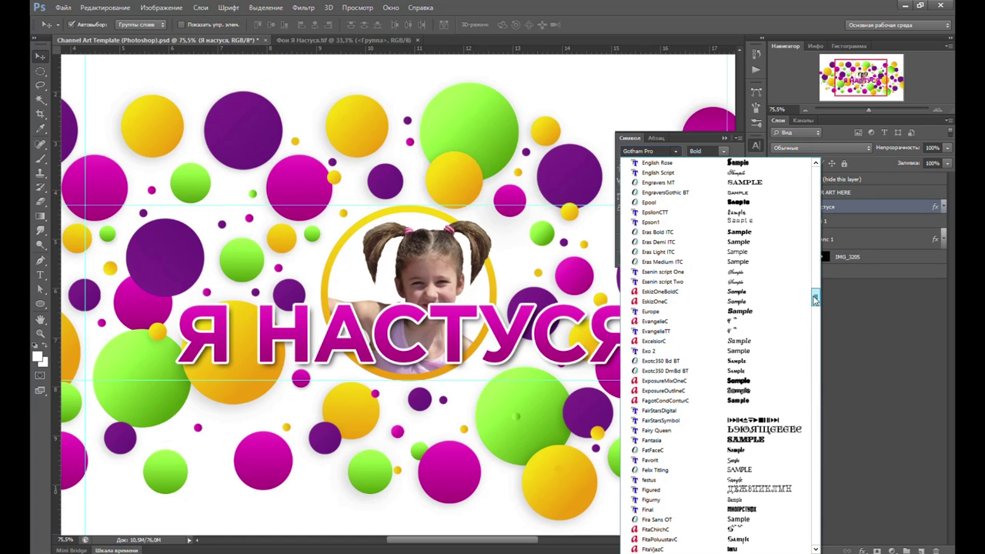
drag(815, 299, 814, 291)
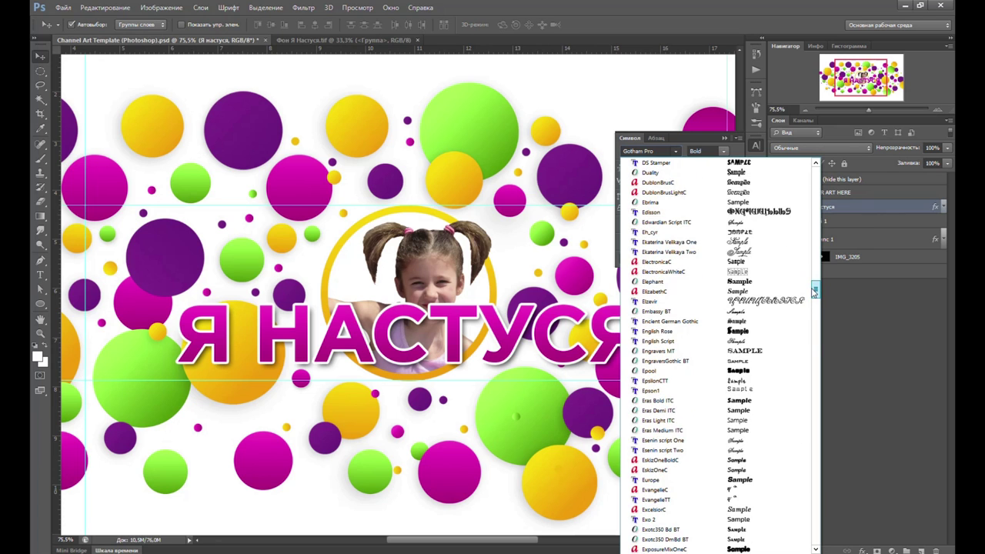
click(745, 179)
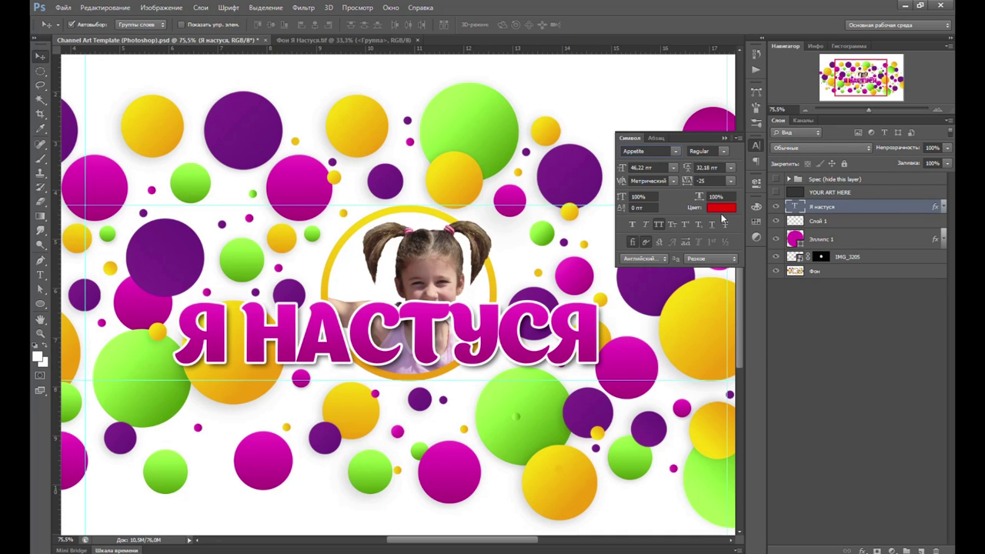
click(731, 180)
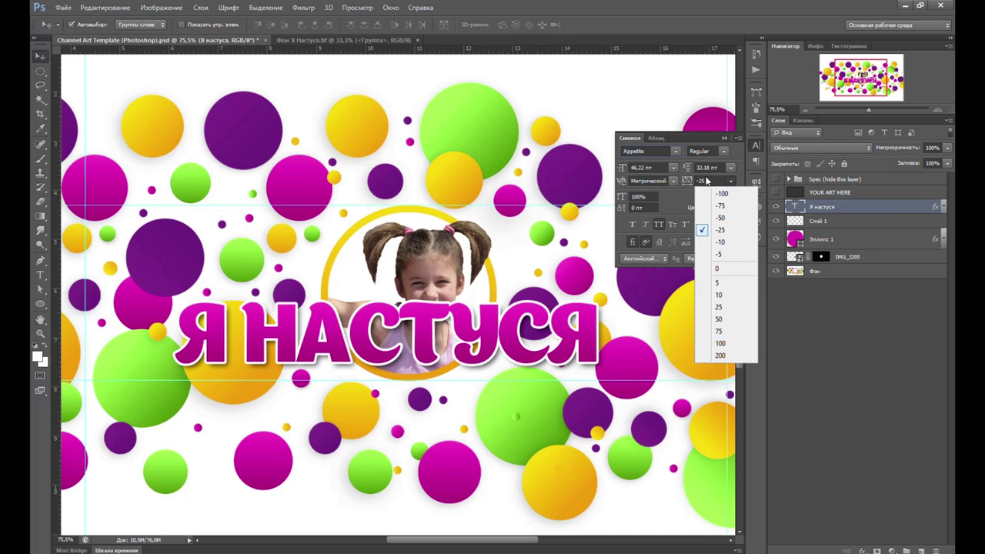
click(717, 269)
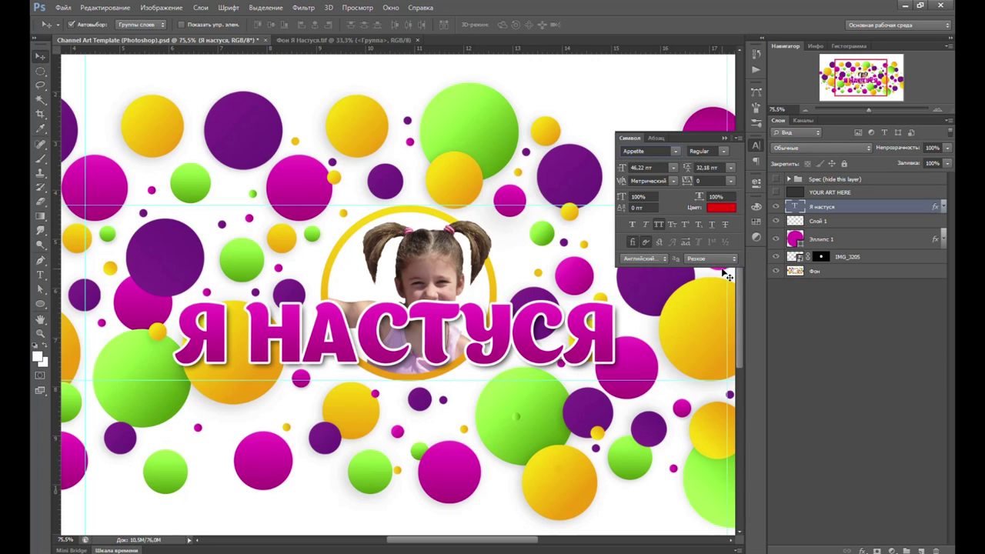
click(731, 181)
click(720, 306)
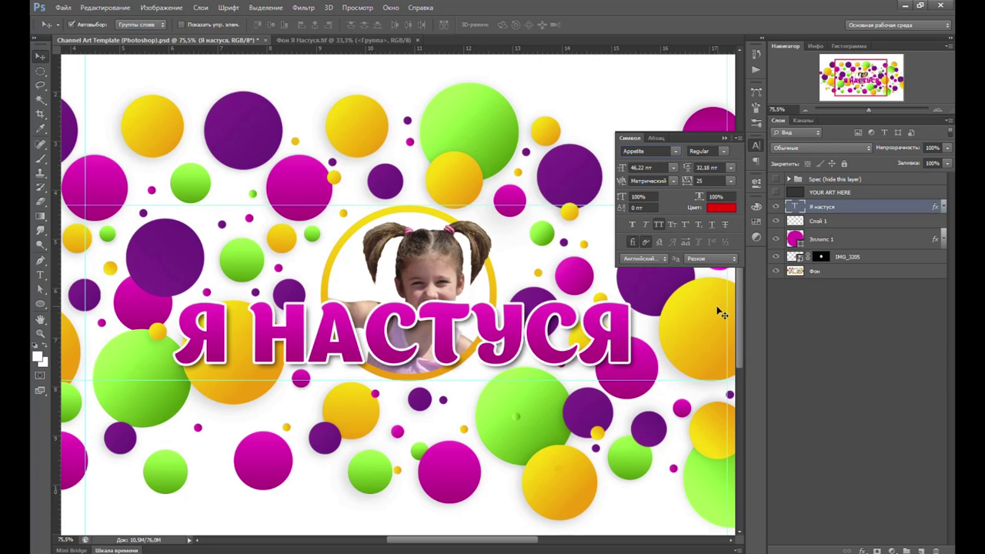
drag(846, 207, 844, 263)
drag(602, 352, 613, 329)
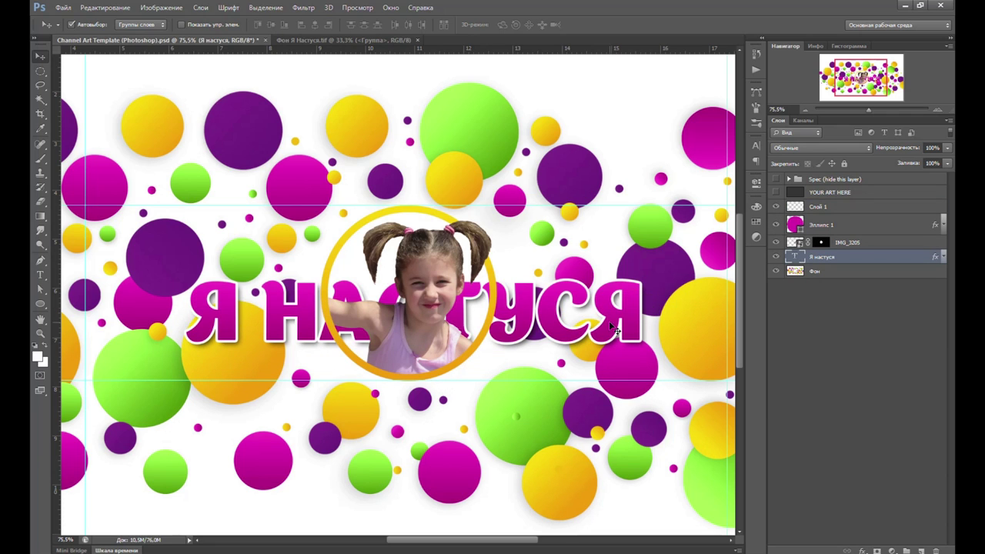
Step: Warp the title text with the Подъем style at bend 18
double_click(544, 314)
key(ctrl+a)
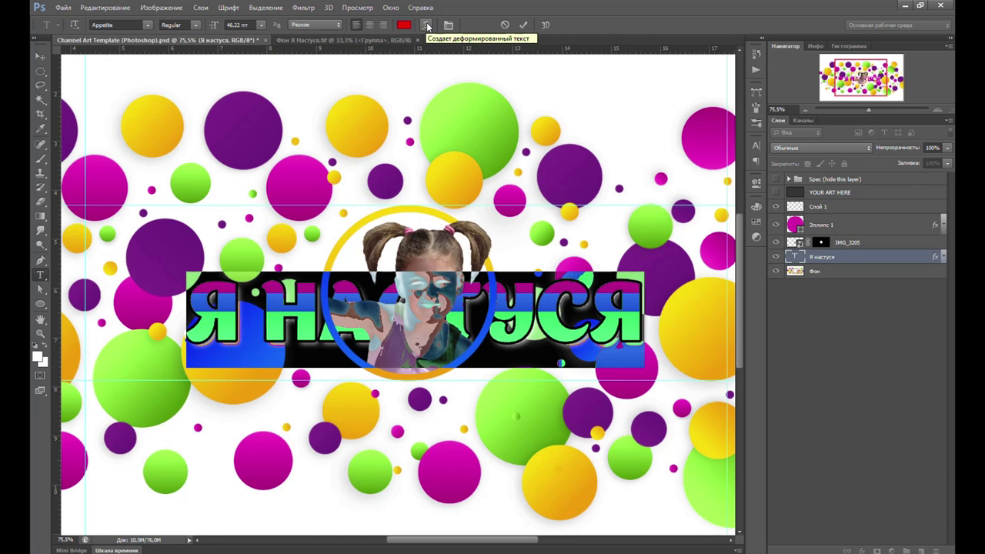
click(428, 26)
click(448, 164)
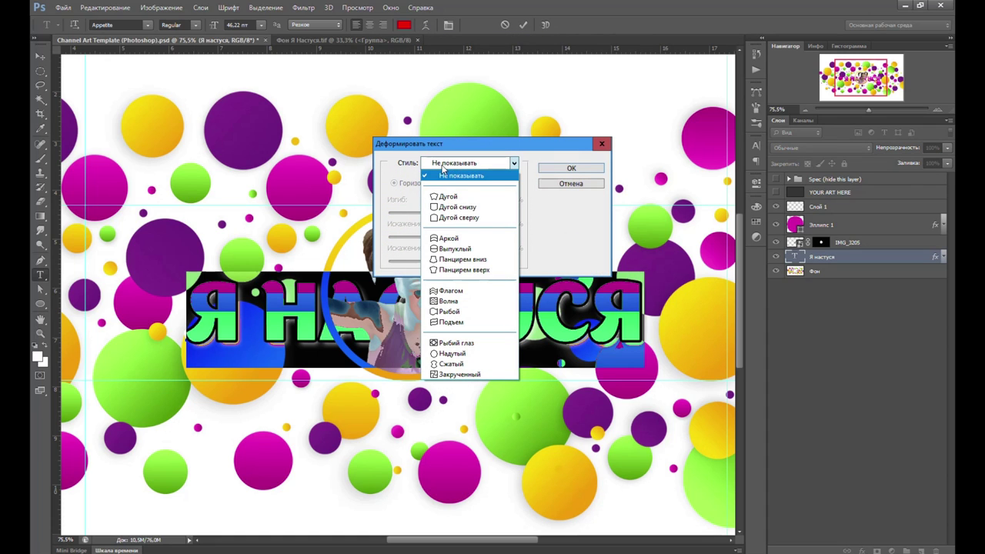
click(440, 322)
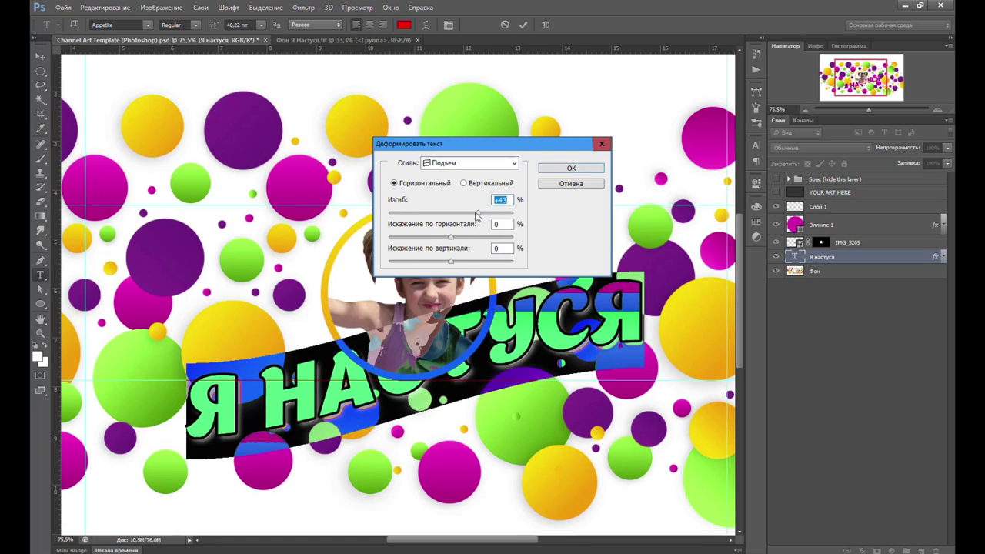
drag(481, 212, 469, 214)
text(18)
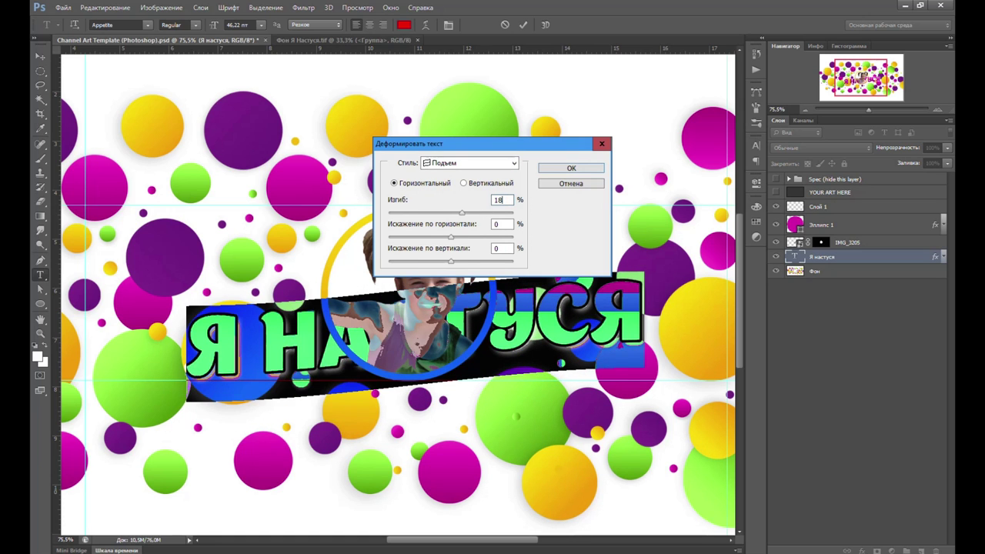
click(566, 169)
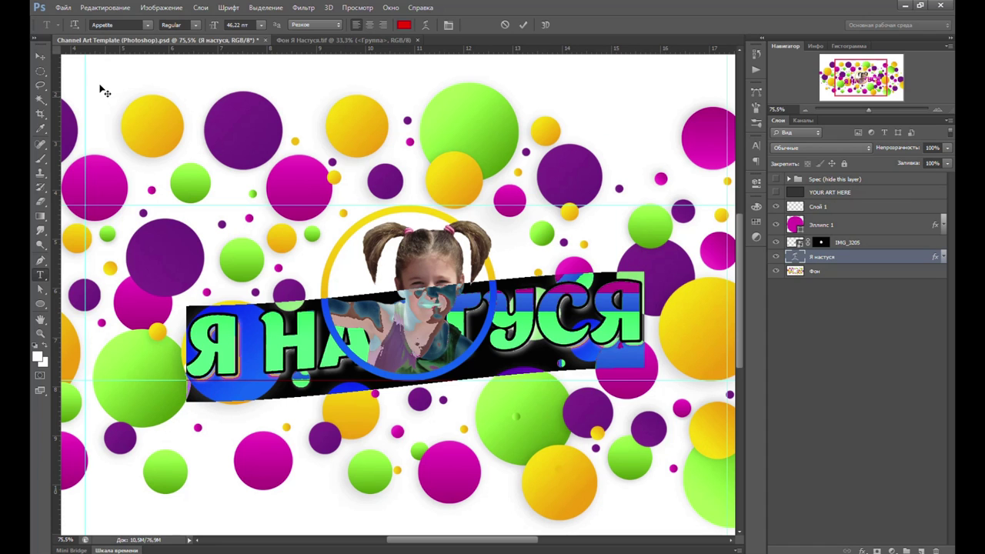
Step: Commit the warped title, nudge it up, and scale it larger
click(43, 57)
drag(547, 312, 550, 302)
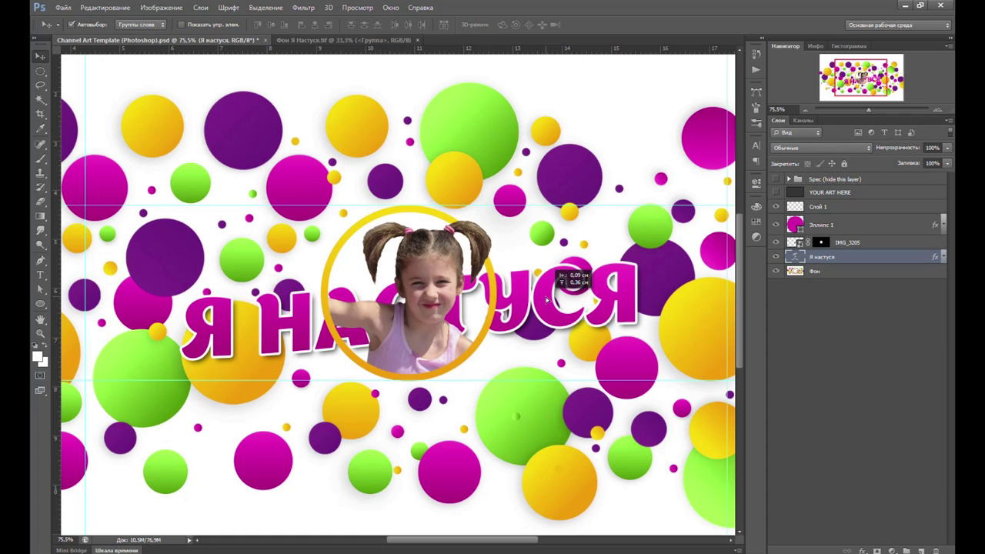
key(ctrl+t)
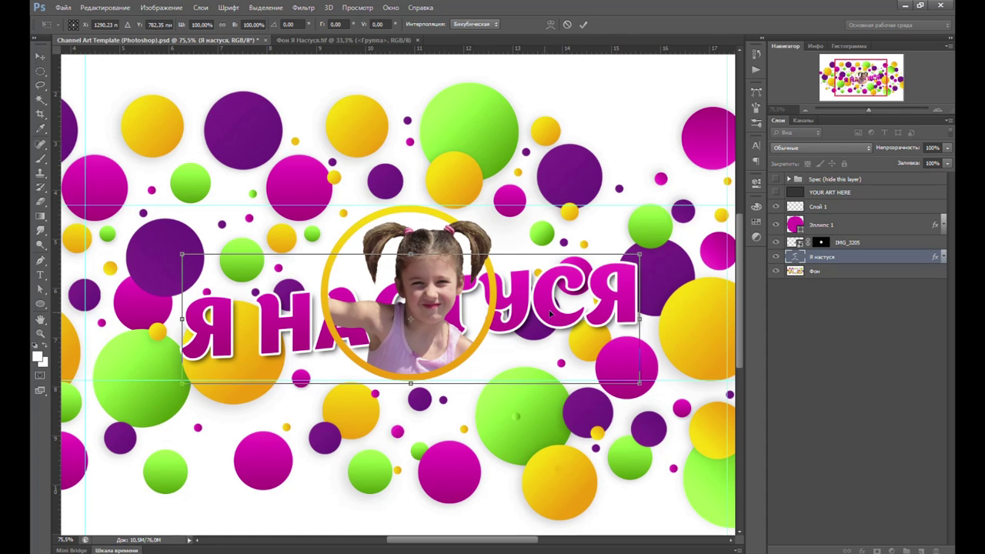
drag(639, 258, 666, 242)
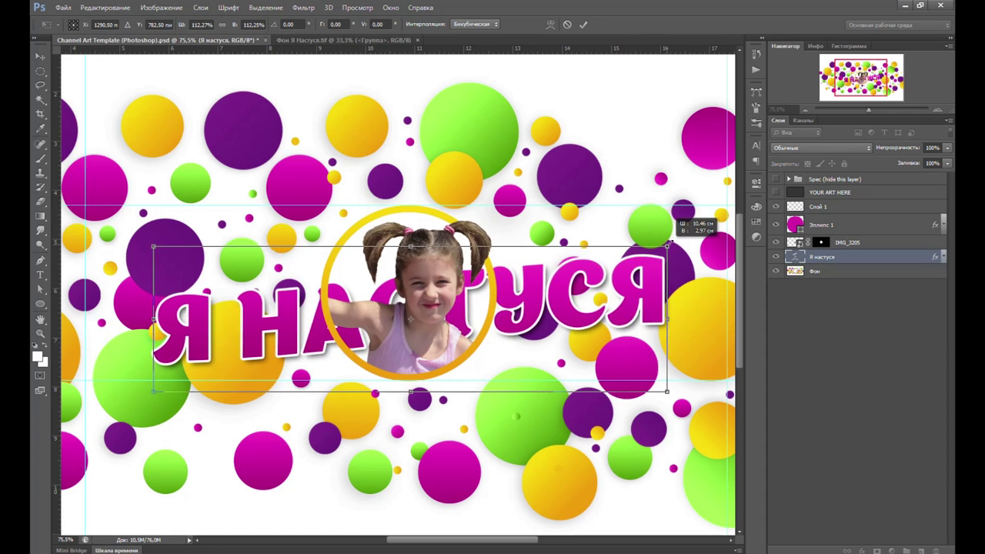
key(Return)
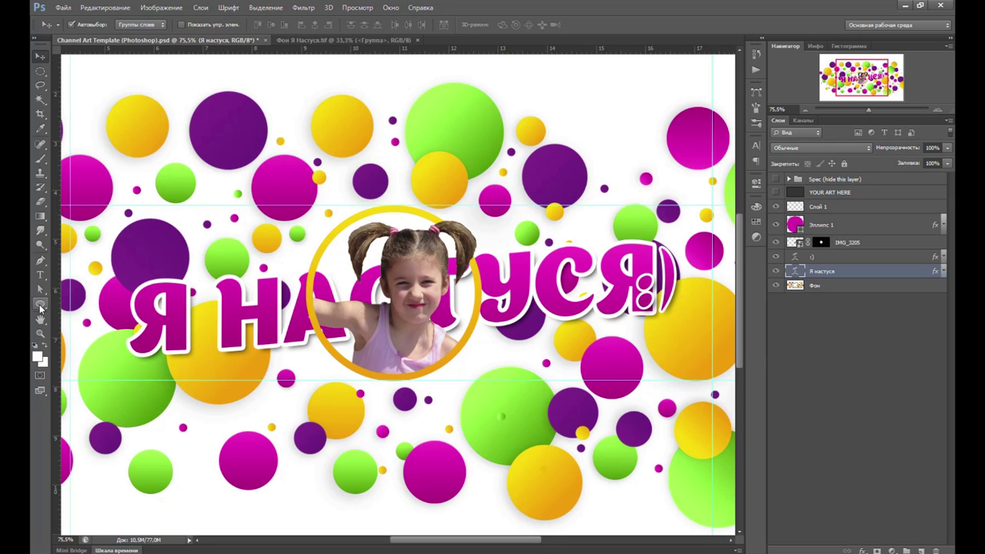
Step: Draw a white ellipse over the photo, rasterize it, and apply a Gaussian Blur
click(40, 305)
mouse_move(392, 296)
mouse_down()
mouse_move(467, 297)
mouse_move(492, 307)
mouse_up()
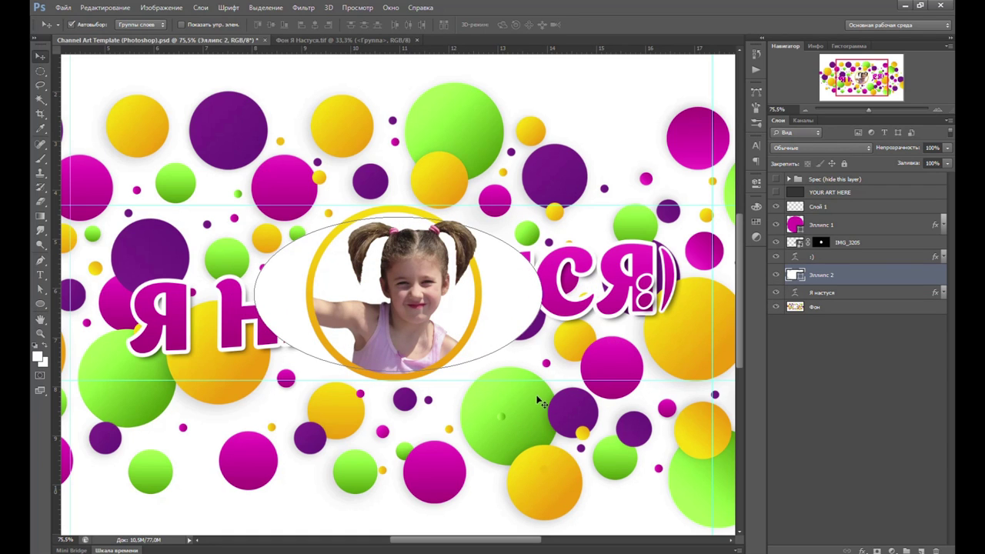
click(305, 8)
mouse_move(354, 150)
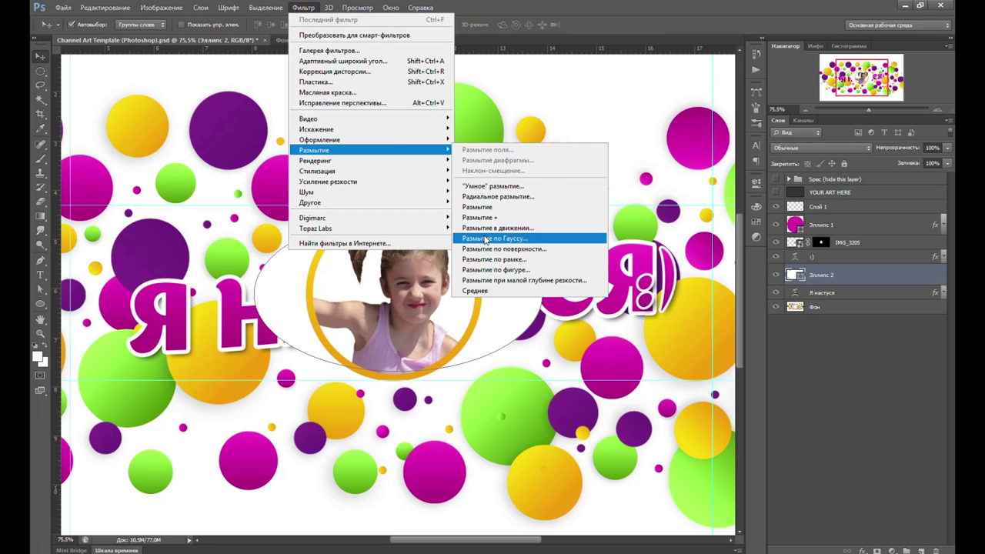
click(485, 239)
click(408, 216)
drag(651, 210, 663, 213)
click(764, 82)
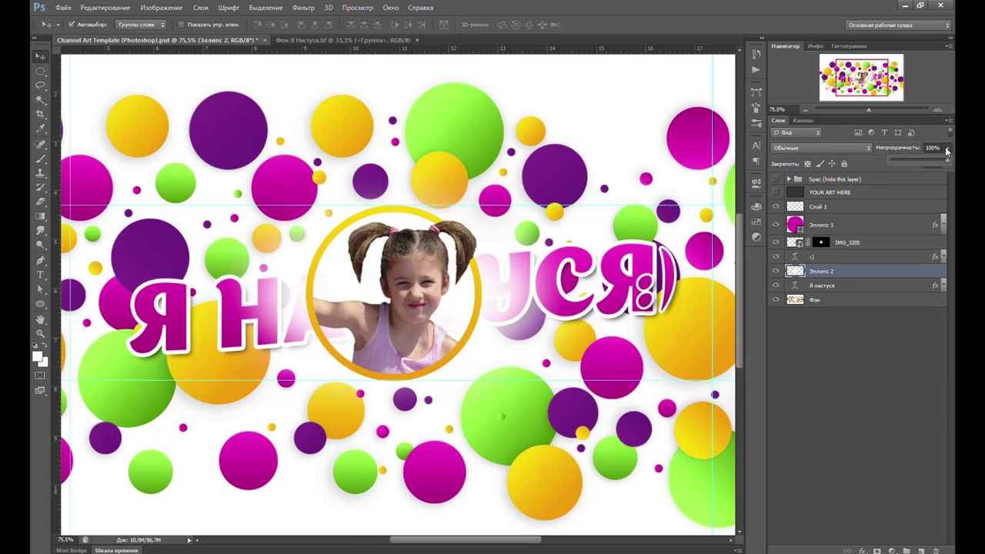
Step: Lower the ellipse to 56% opacity and stretch it wider horizontally
drag(924, 160, 922, 161)
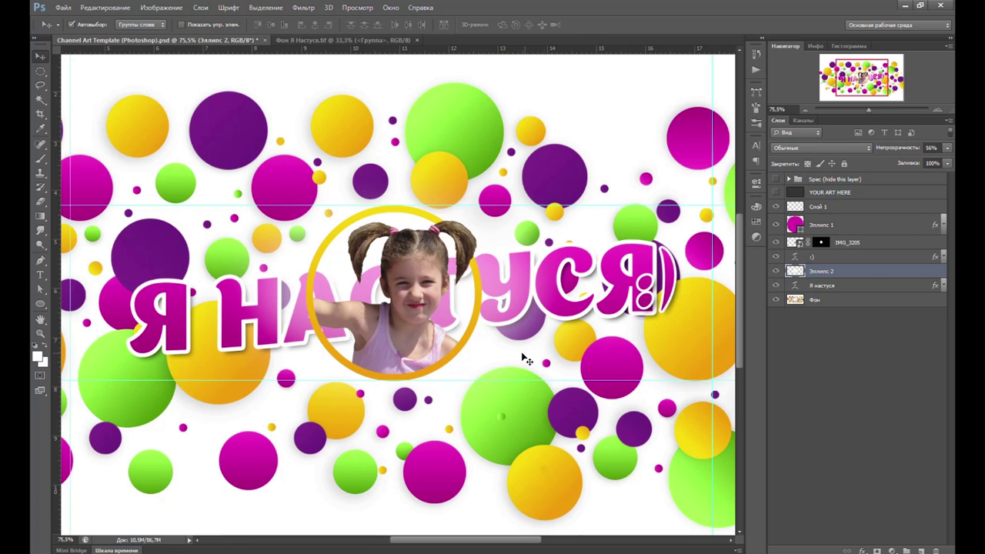
key(ctrl+t)
drag(594, 295, 677, 294)
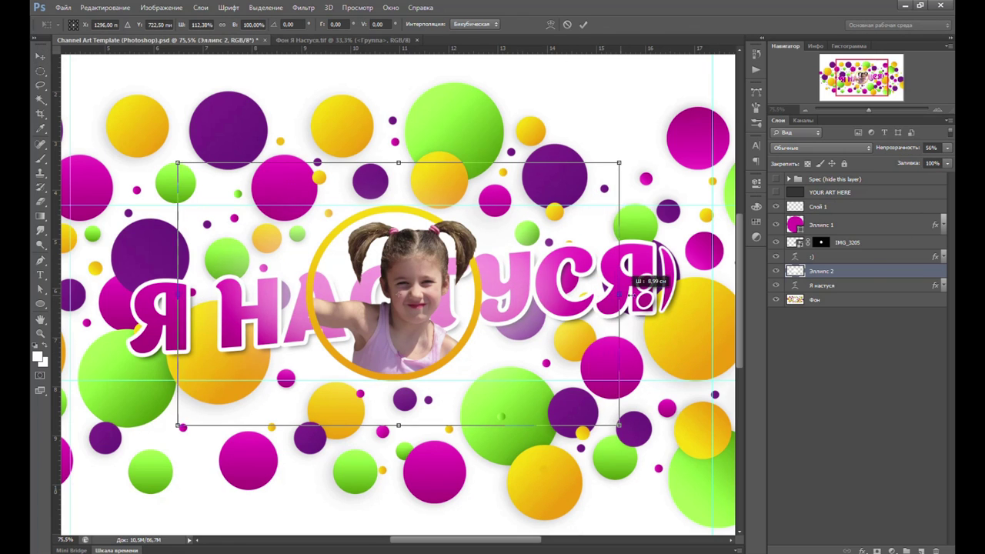
key(Return)
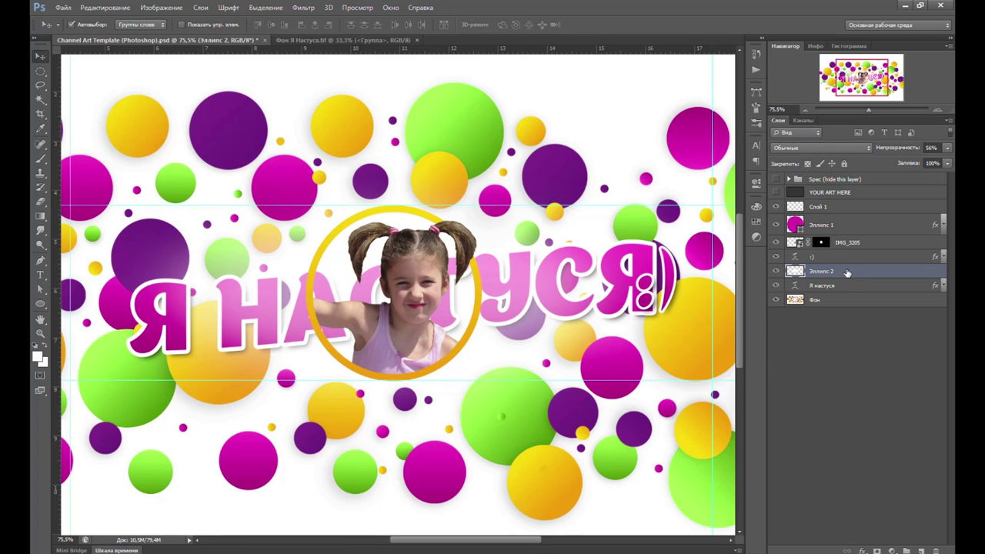
Step: Move the Эллипс 2 layer beneath the title and keep it selected
drag(847, 272, 846, 296)
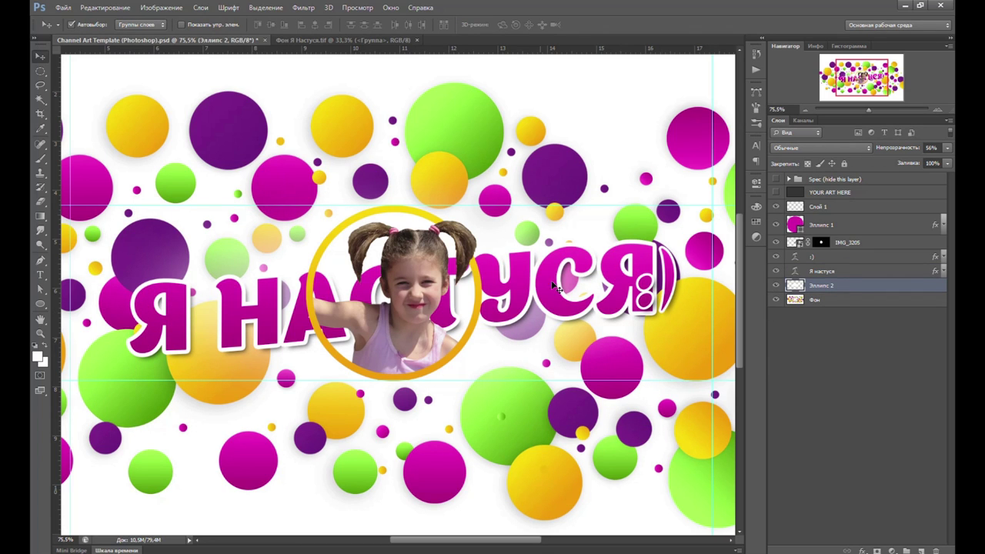
click(495, 299)
scroll(479, 312, up, 1)
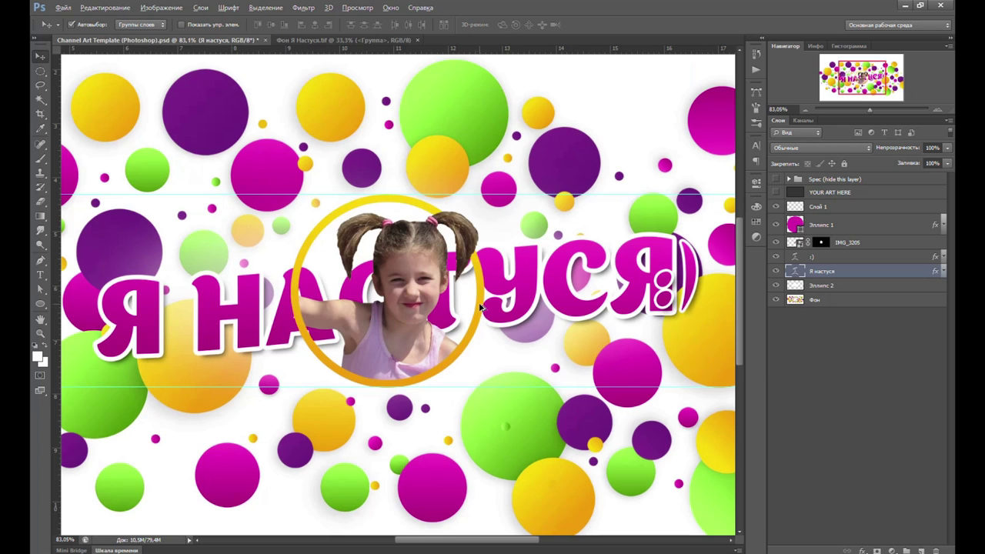
scroll(484, 309, down, 1)
scroll(511, 313, down, 1)
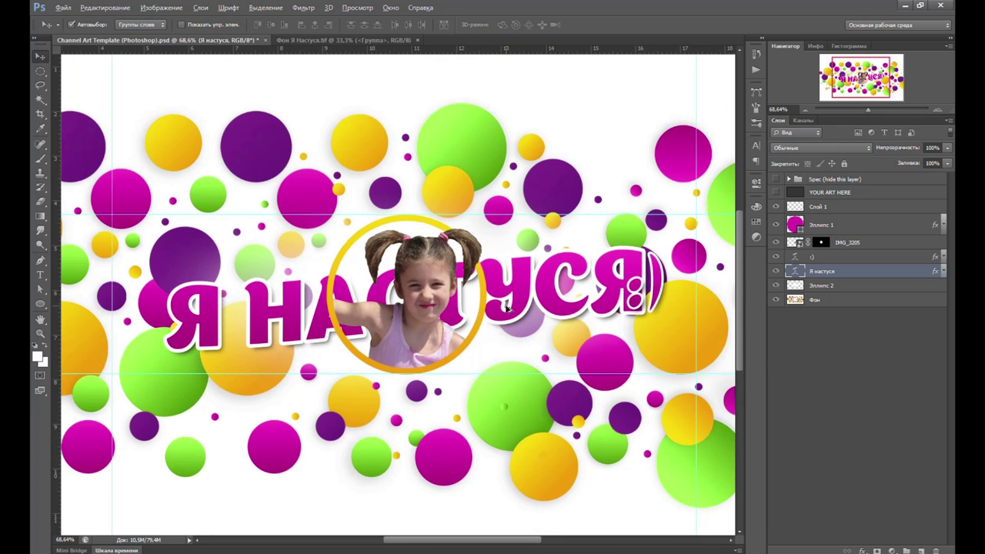
click(581, 306)
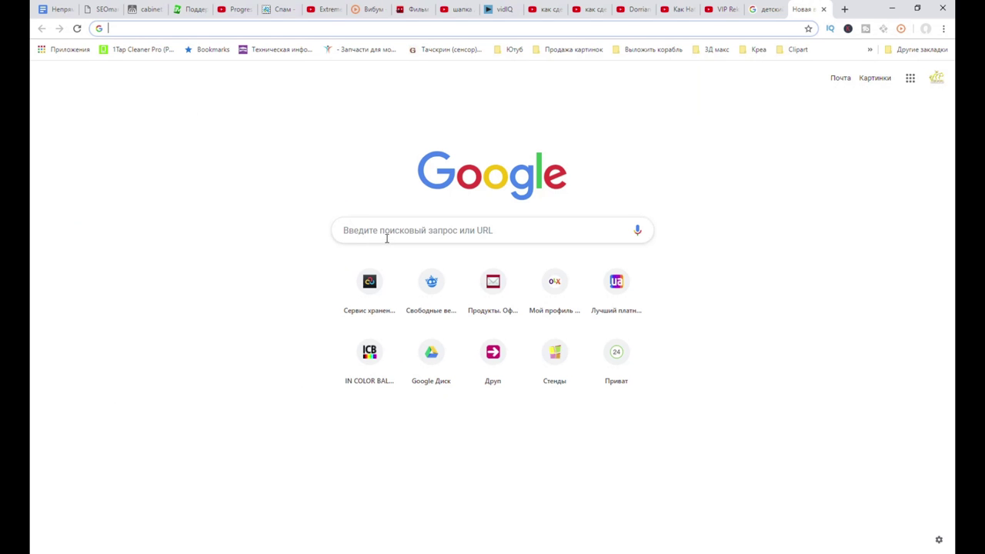
Step: Search Google Images for 'блик' and save the blue horizontal flare image
text(блик)
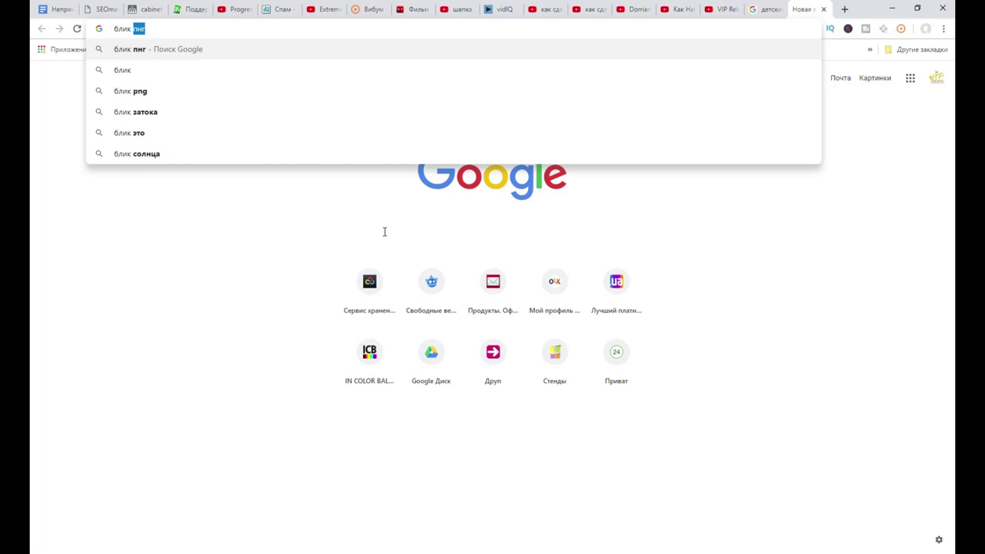
key(Return)
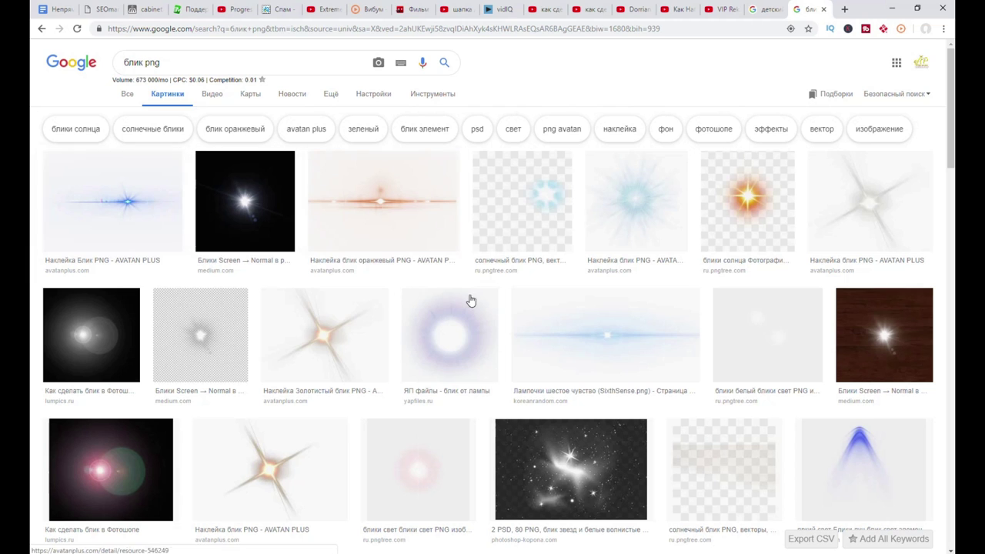
click(616, 334)
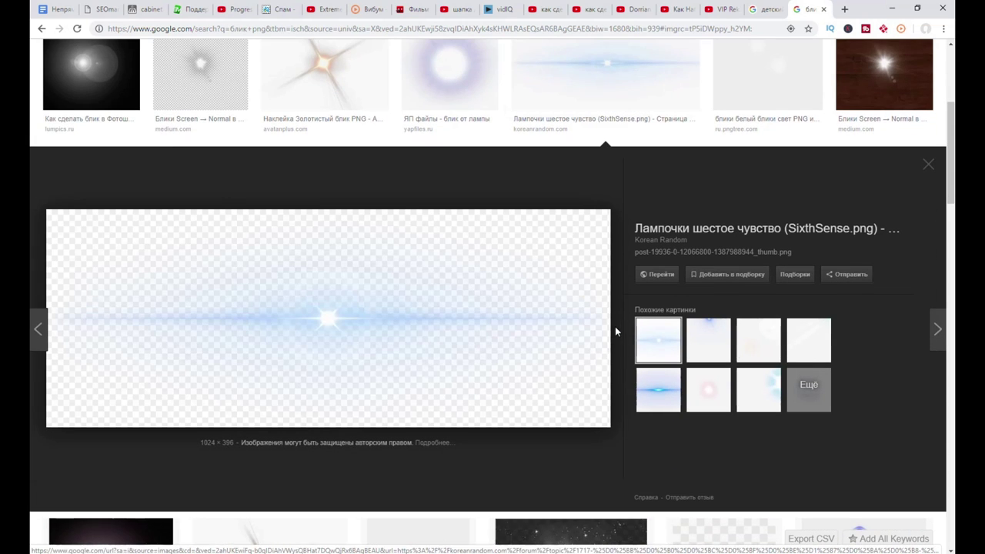
right_click(363, 314)
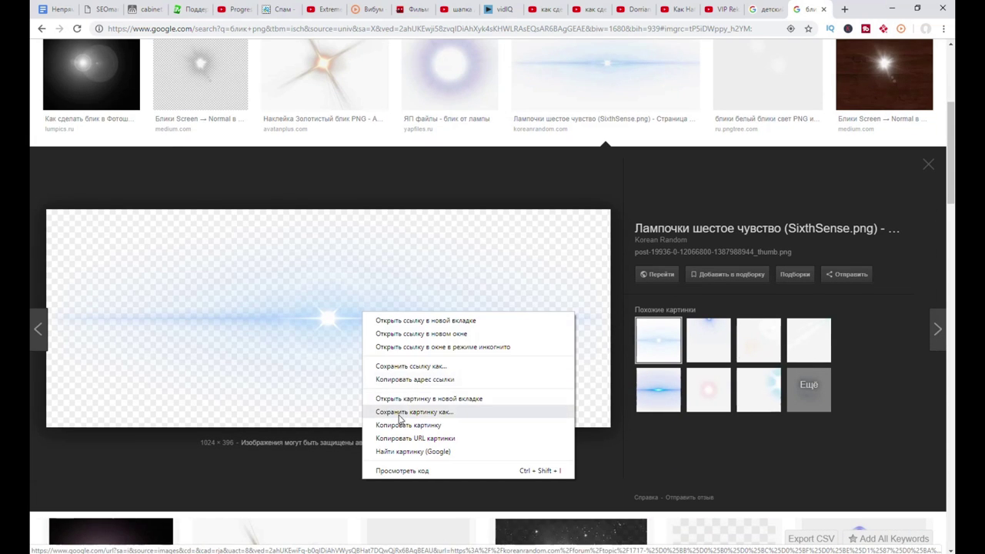
click(399, 414)
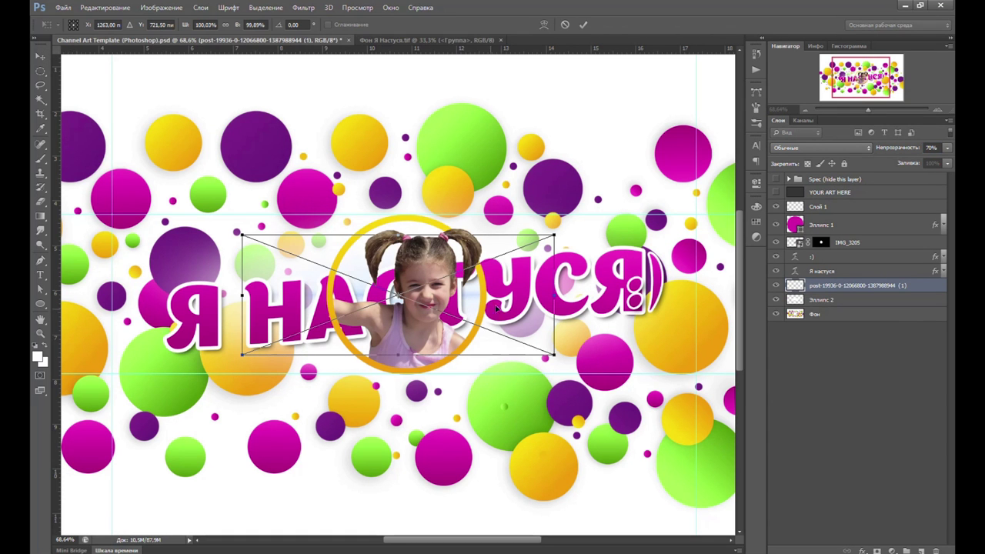
Step: Place the flare image and set its blend mode to Перекрытие
key(Return)
key(ctrl+bracketright)
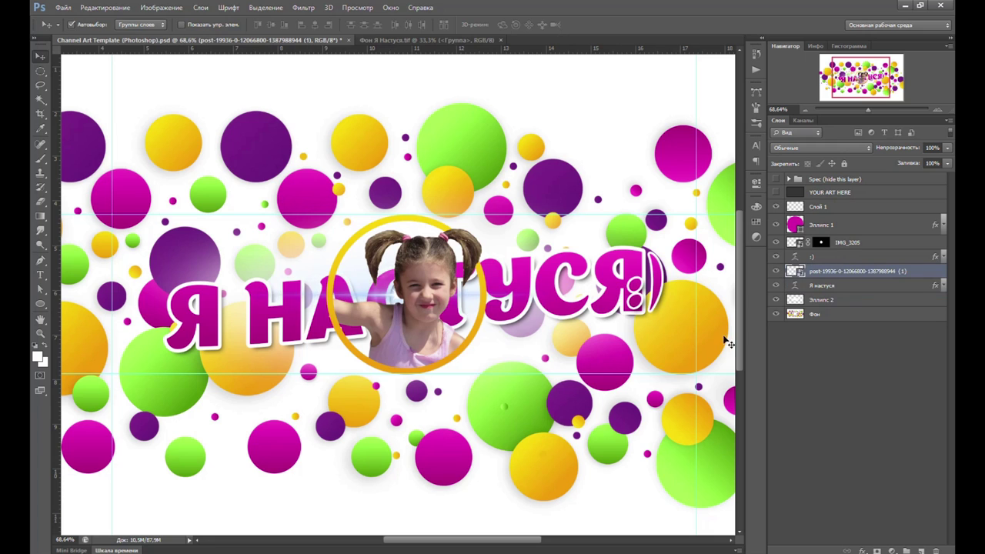
click(861, 151)
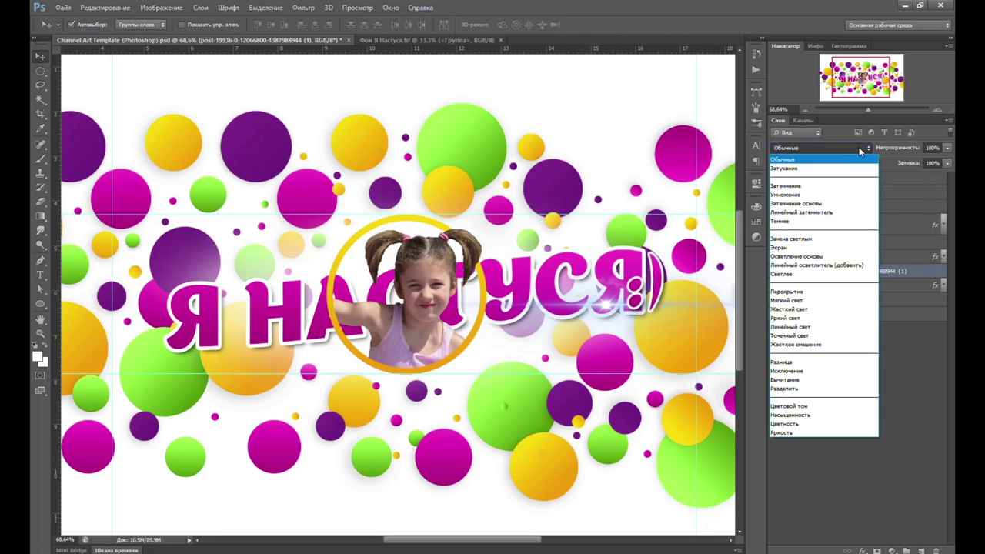
click(816, 186)
Step: Scale the flare to about 166%, tilt it −6°, and copy it over the title
key(ctrl+t)
drag(448, 363, 346, 404)
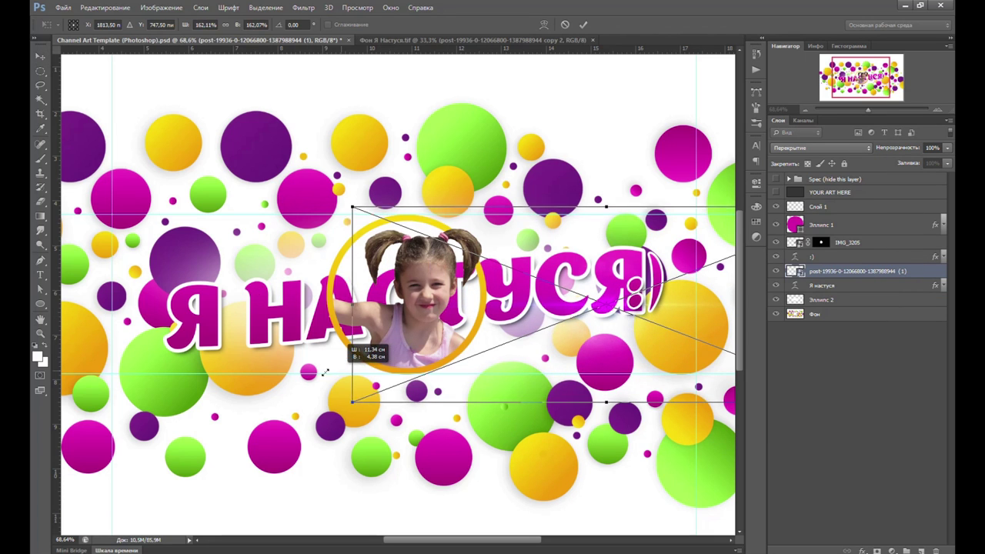
drag(338, 173, 316, 196)
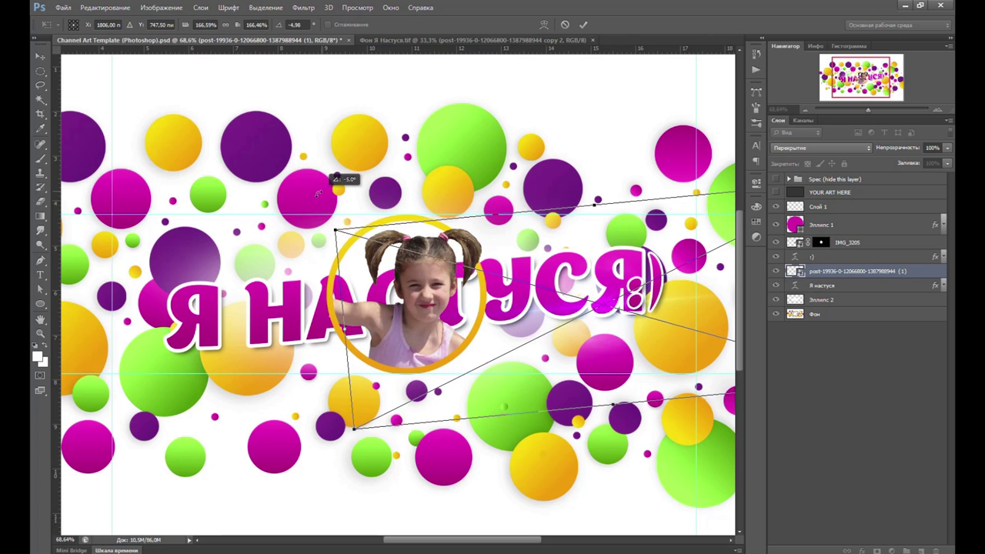
key(Return)
mouse_move(576, 261)
mouse_down()
mouse_move(452, 229)
mouse_move(177, 242)
mouse_up()
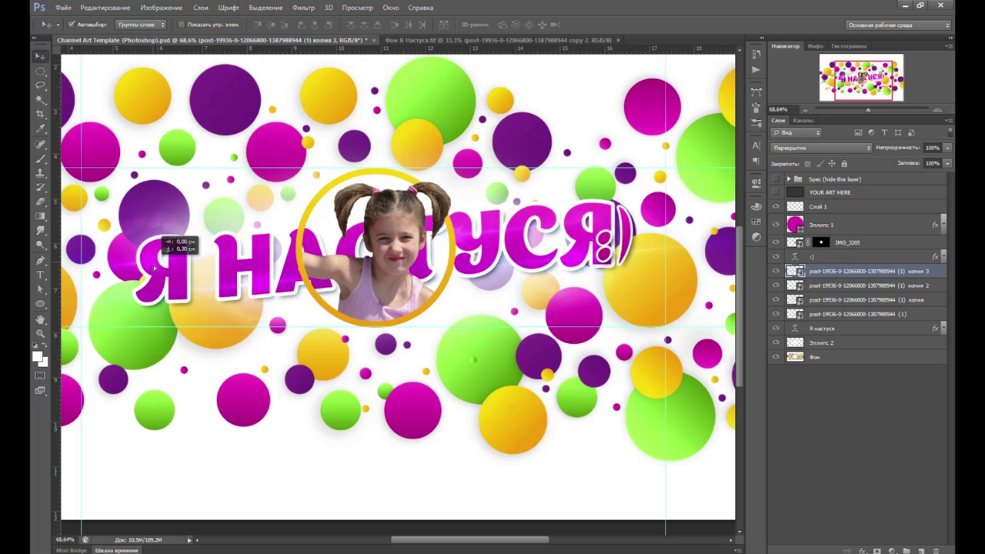
click(474, 314)
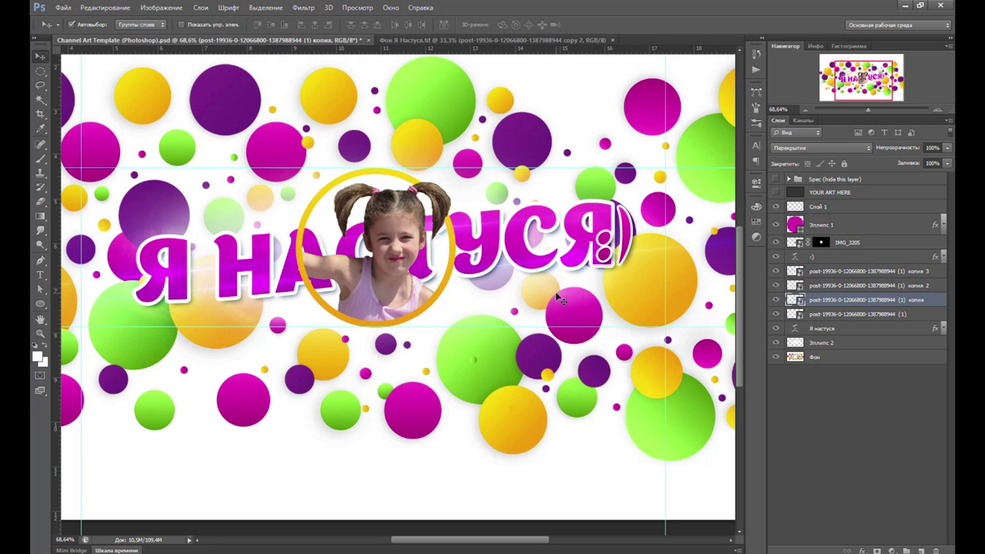
Step: Save the banner as an LZW-compressed TIFF named 'Канал Я Настуся' in Channel Art Templates (1)
key(ctrl+shift+s)
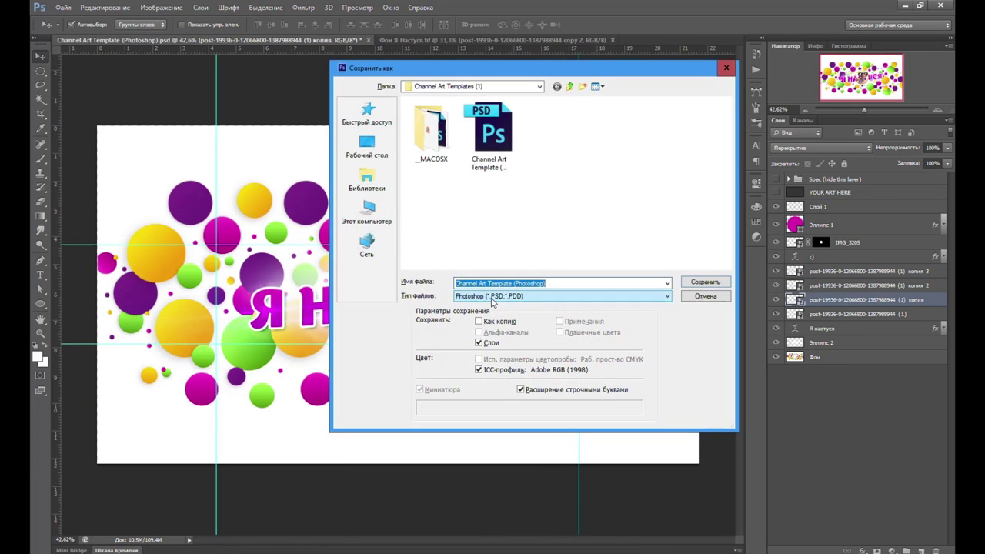
click(493, 296)
click(479, 453)
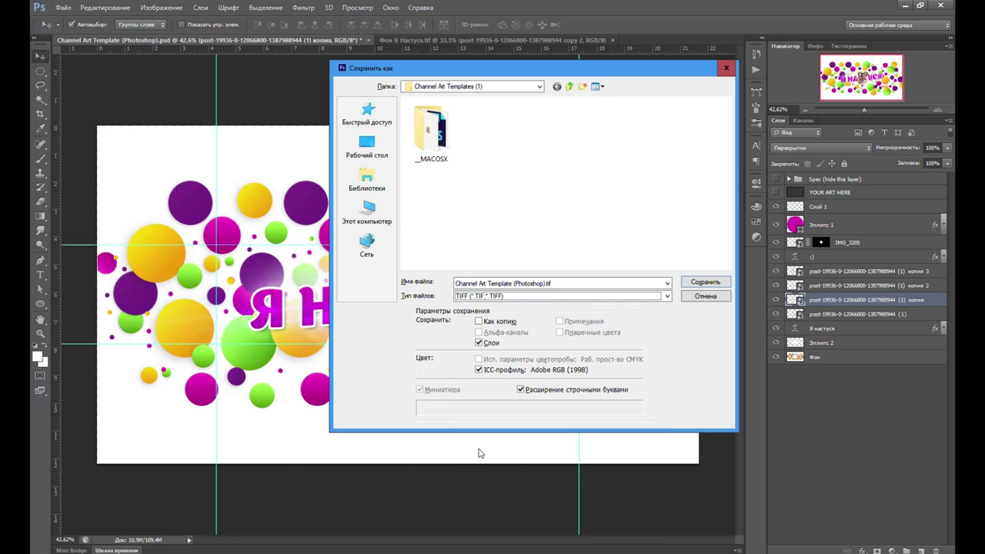
click(556, 284)
drag(558, 283, 444, 279)
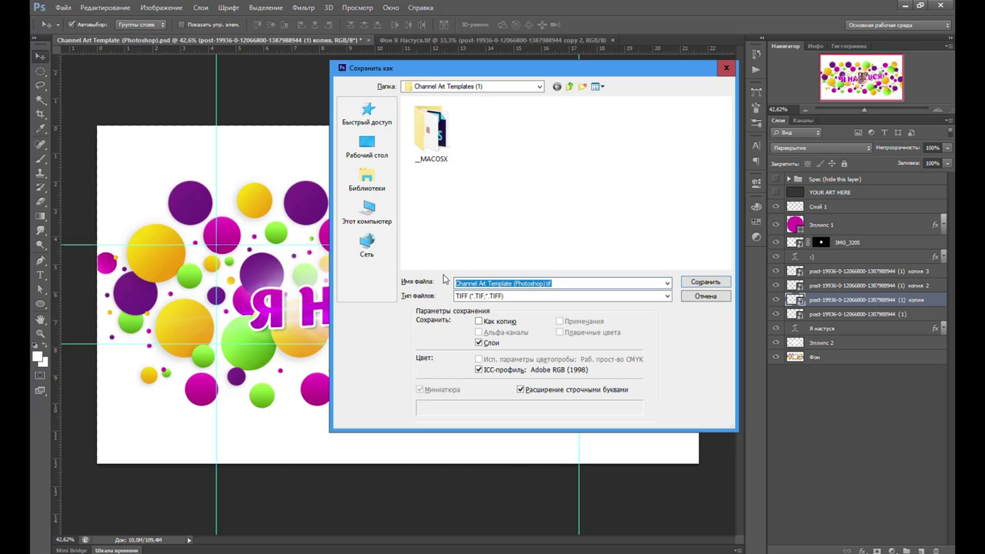
key(BackSpace)
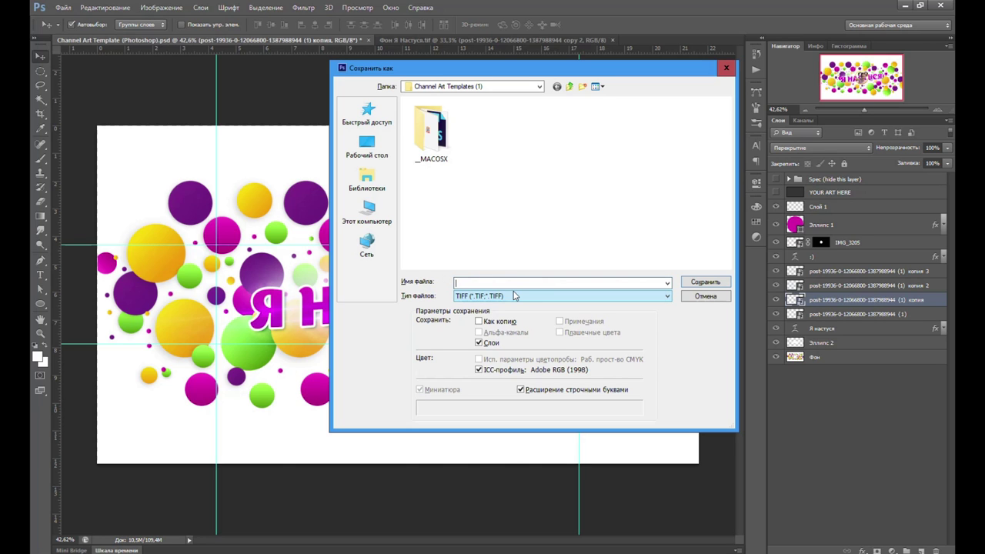
key(Return)
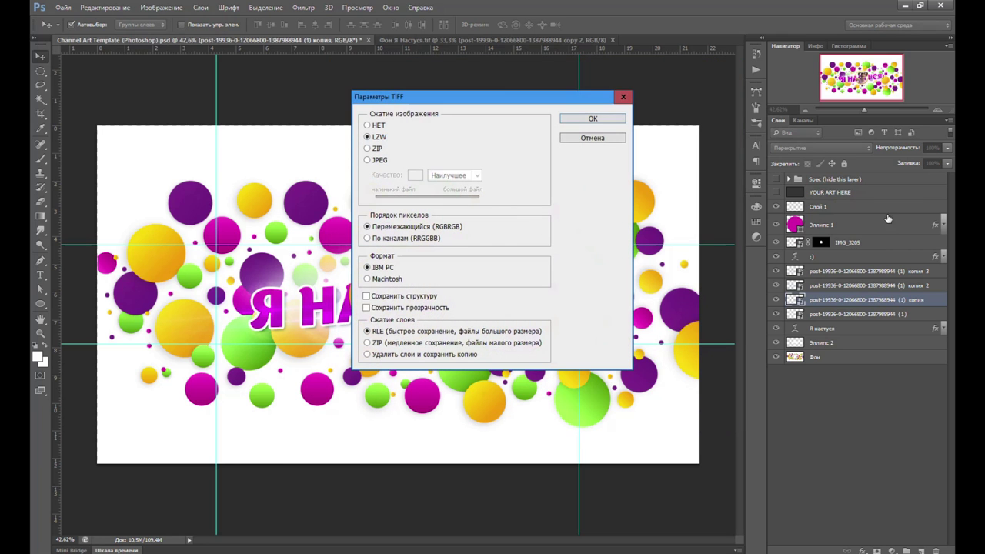
click(623, 119)
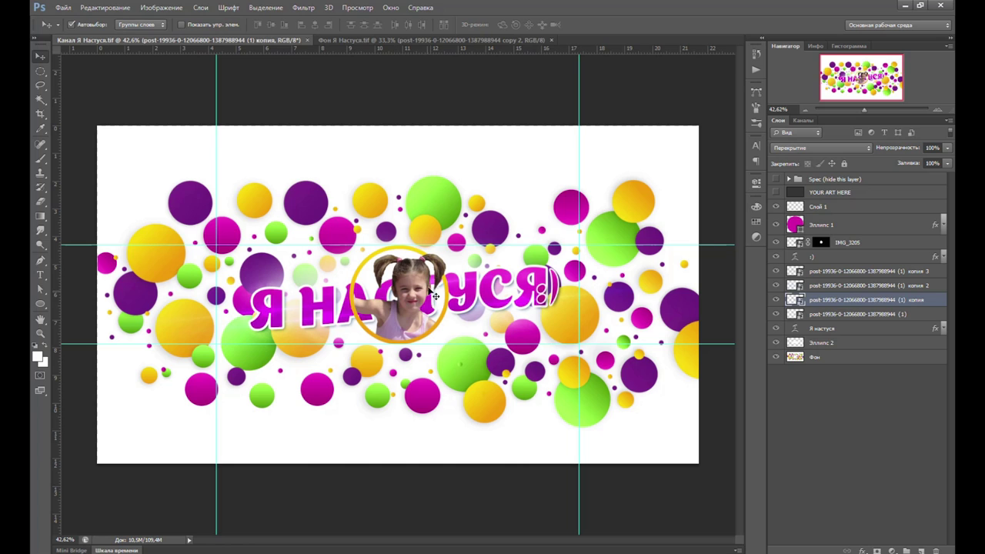
Step: Hide the photo and flare layers to compare, then show them again
drag(776, 299, 776, 242)
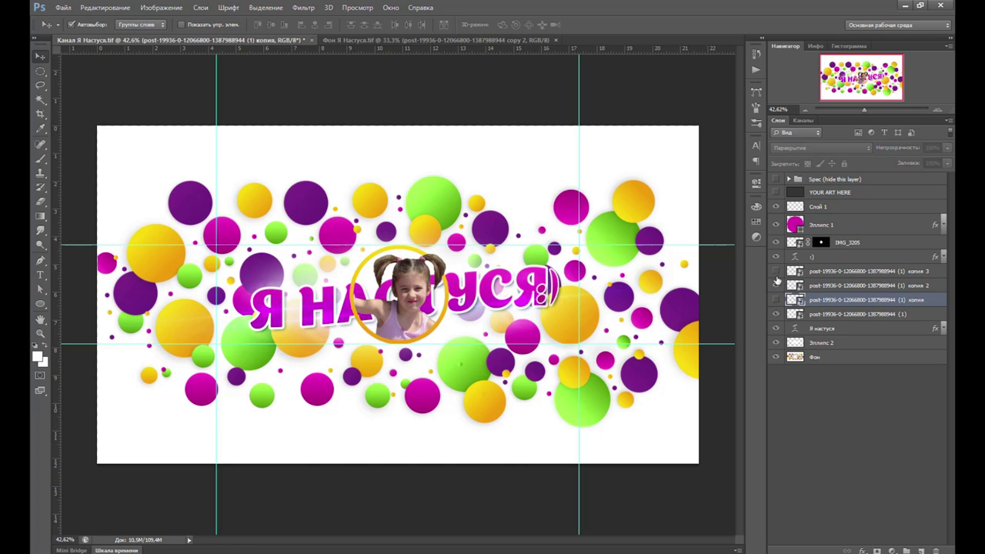
click(776, 314)
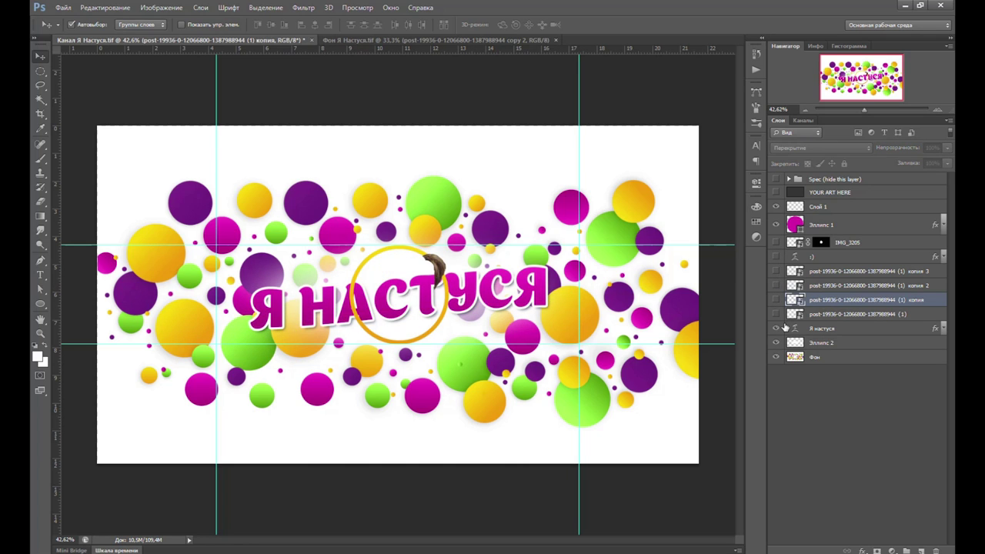
drag(777, 314, 776, 242)
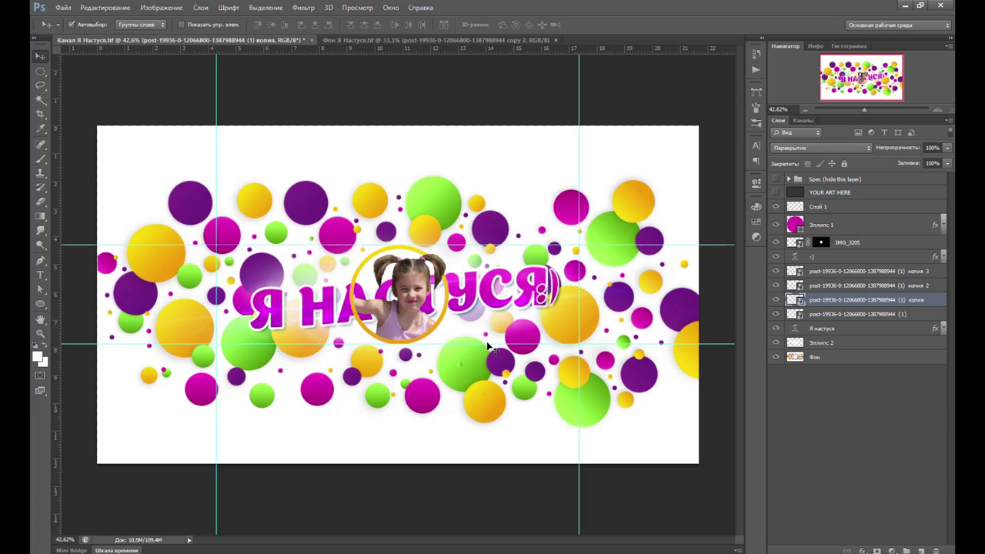
Step: Save a JPEG copy of the banner named 'Канал Я Настуся' with a chosen quality setting
key(ctrl+shift+s)
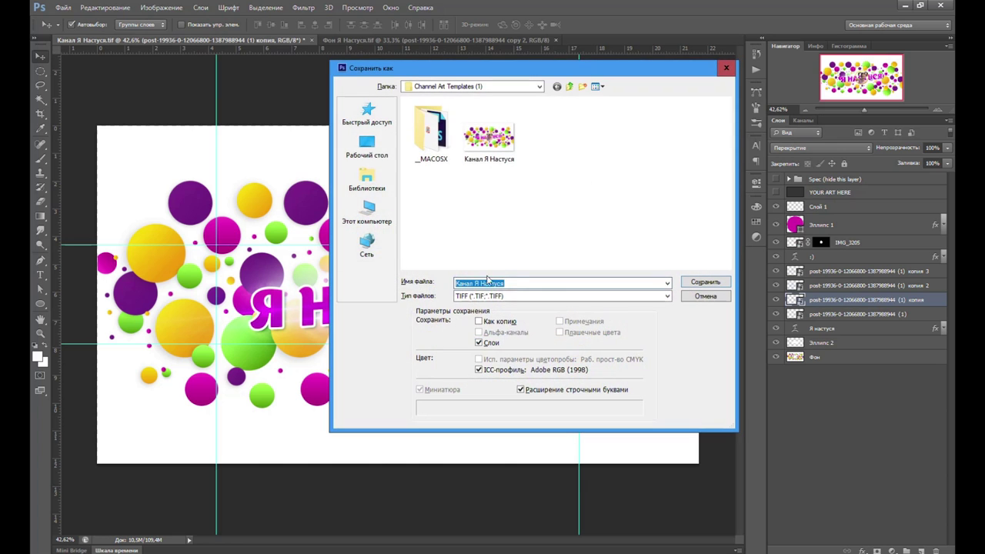
click(515, 295)
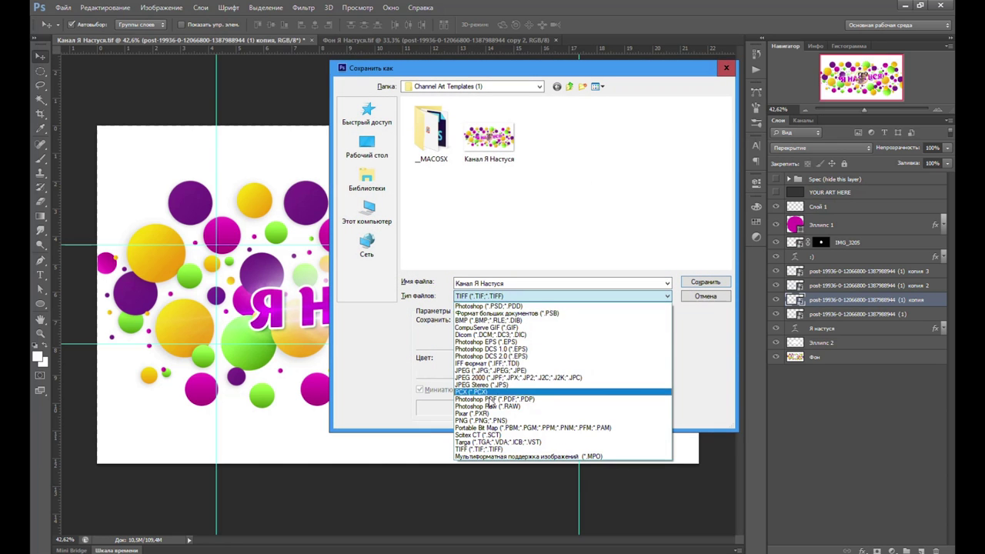
click(480, 371)
key(Return)
click(503, 183)
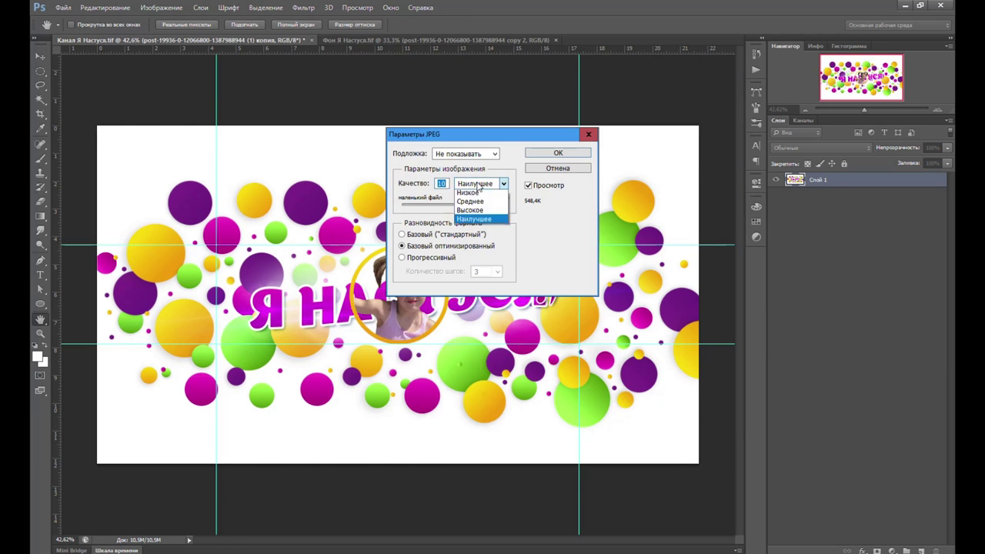
click(467, 195)
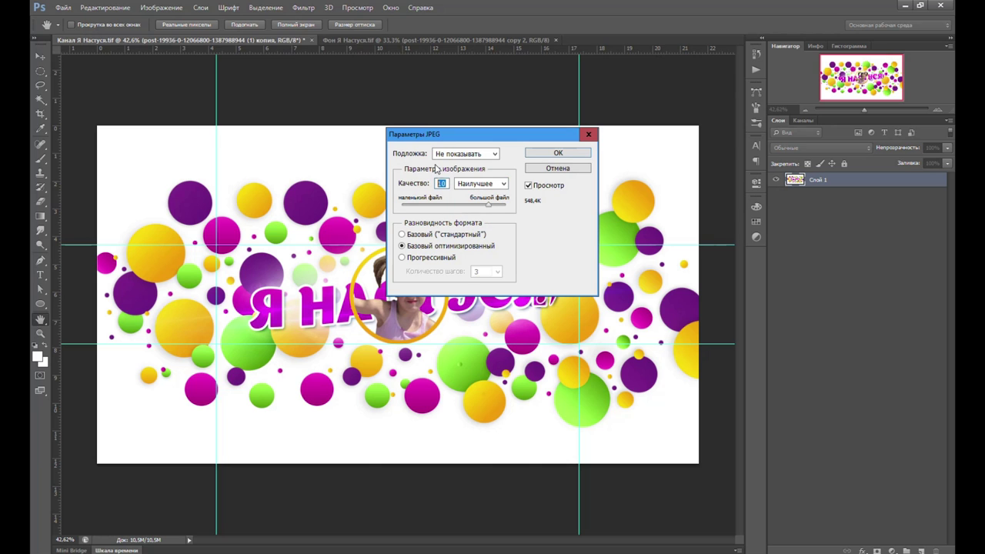
double_click(524, 116)
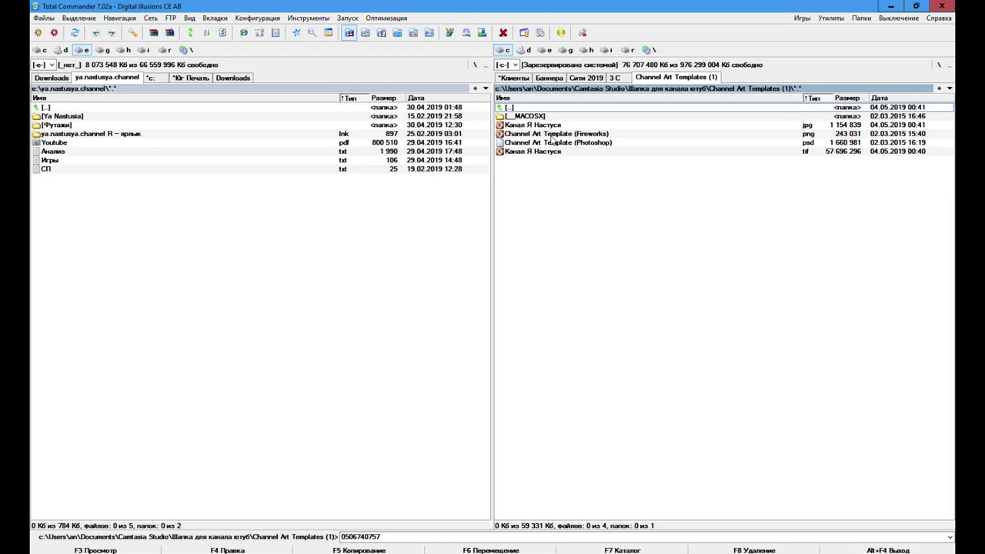
Step: Check the saved TIF and JPEG banners, preview the JPEG, then return to 'Шапка для канала ютуб'
click(550, 152)
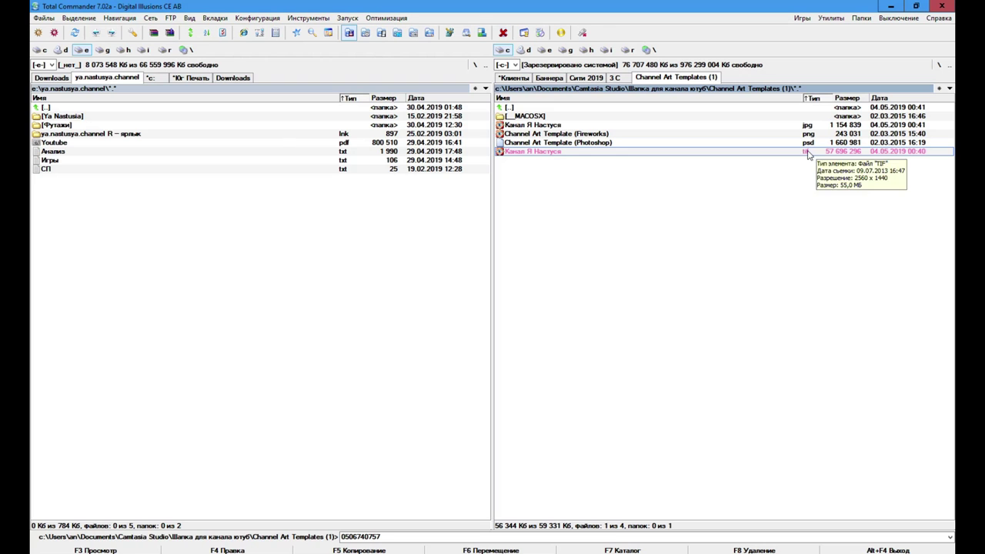
click(560, 127)
click(328, 32)
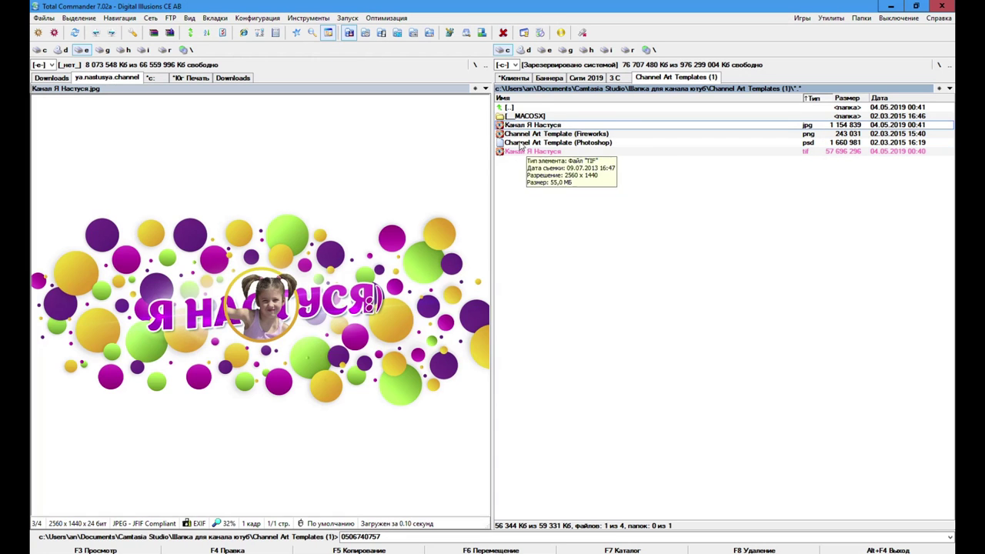
click(522, 125)
key(ctrl+q)
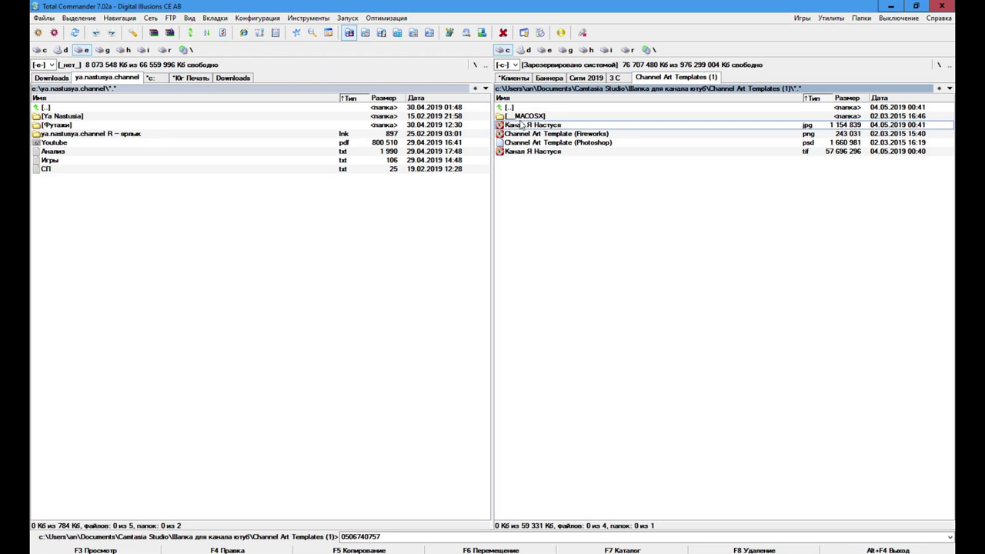
double_click(520, 109)
mouse_move(528, 547)
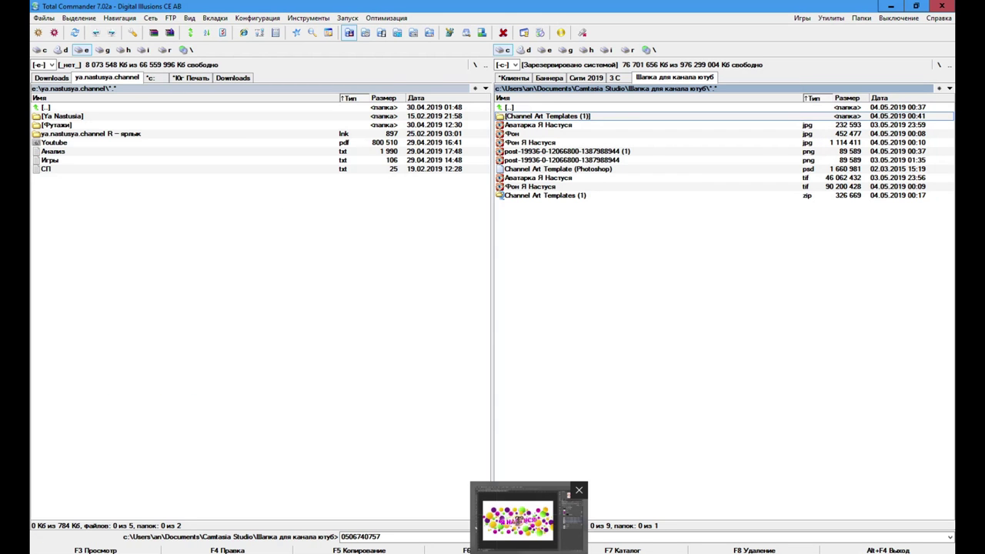